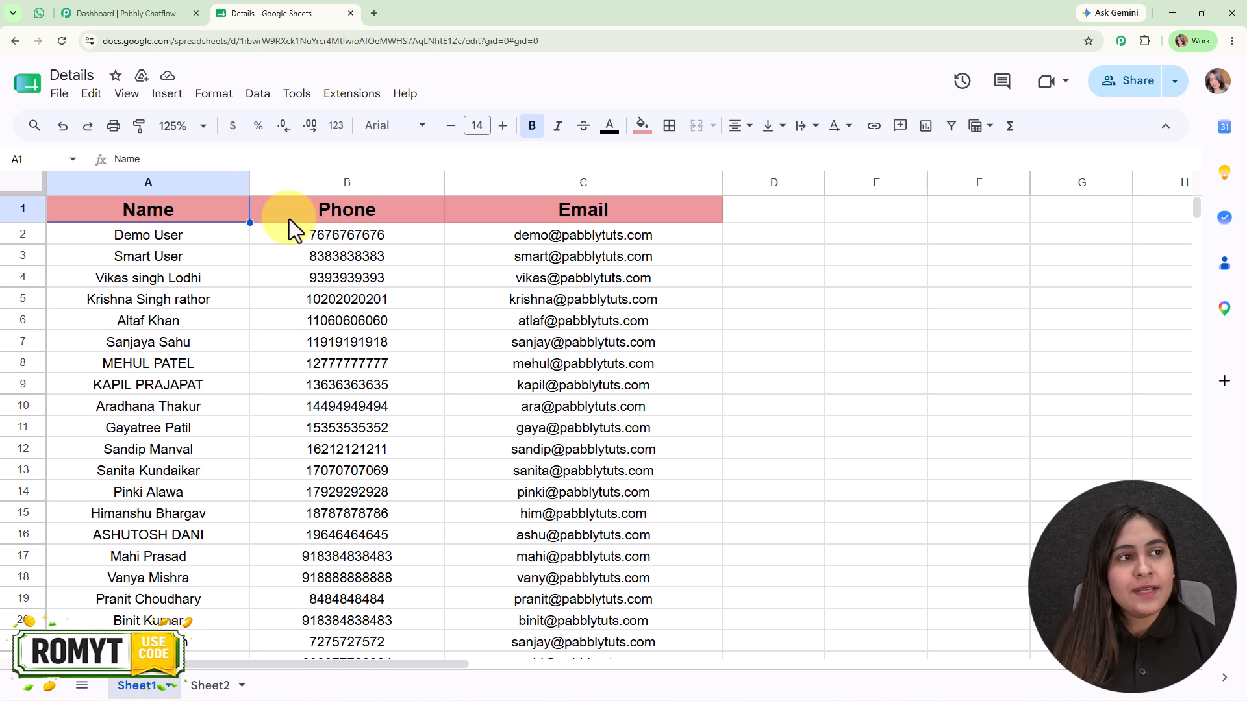
# Review the comeback offer message in WhatsApp, the Details contact sheet and the Pabbly Chatflow dashboard.
pyautogui.click(33, 14)
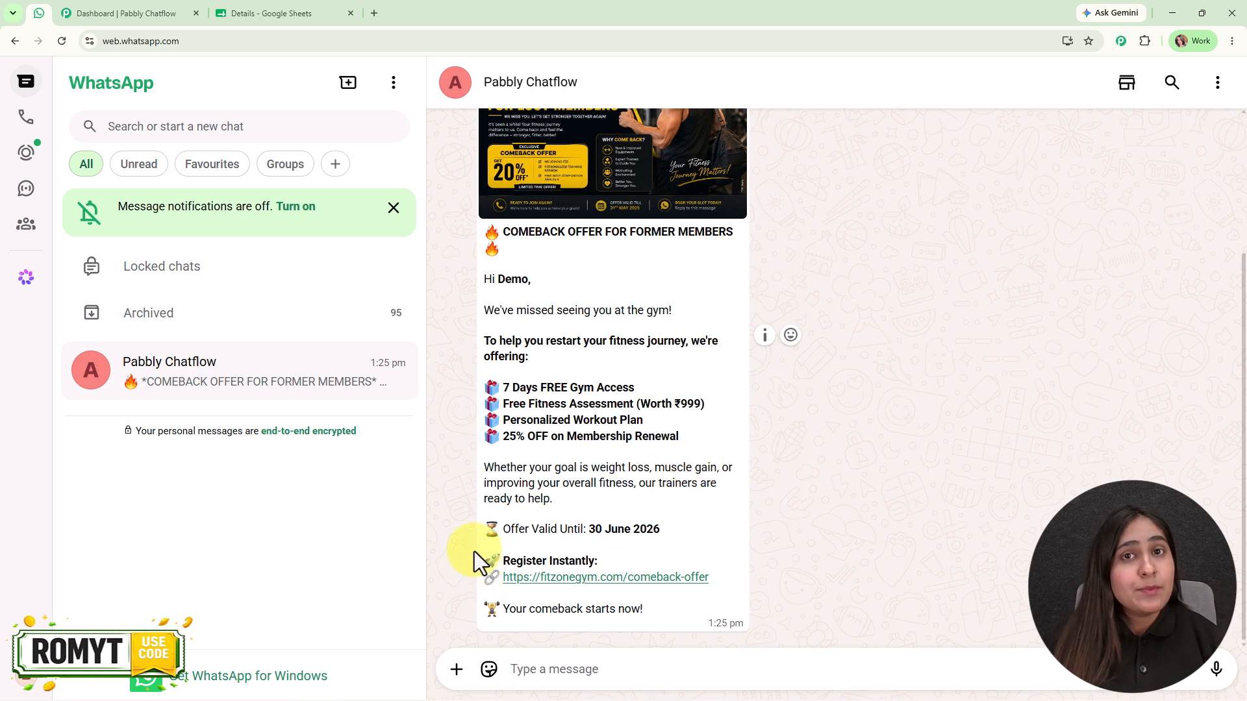
pyautogui.click(295, 13)
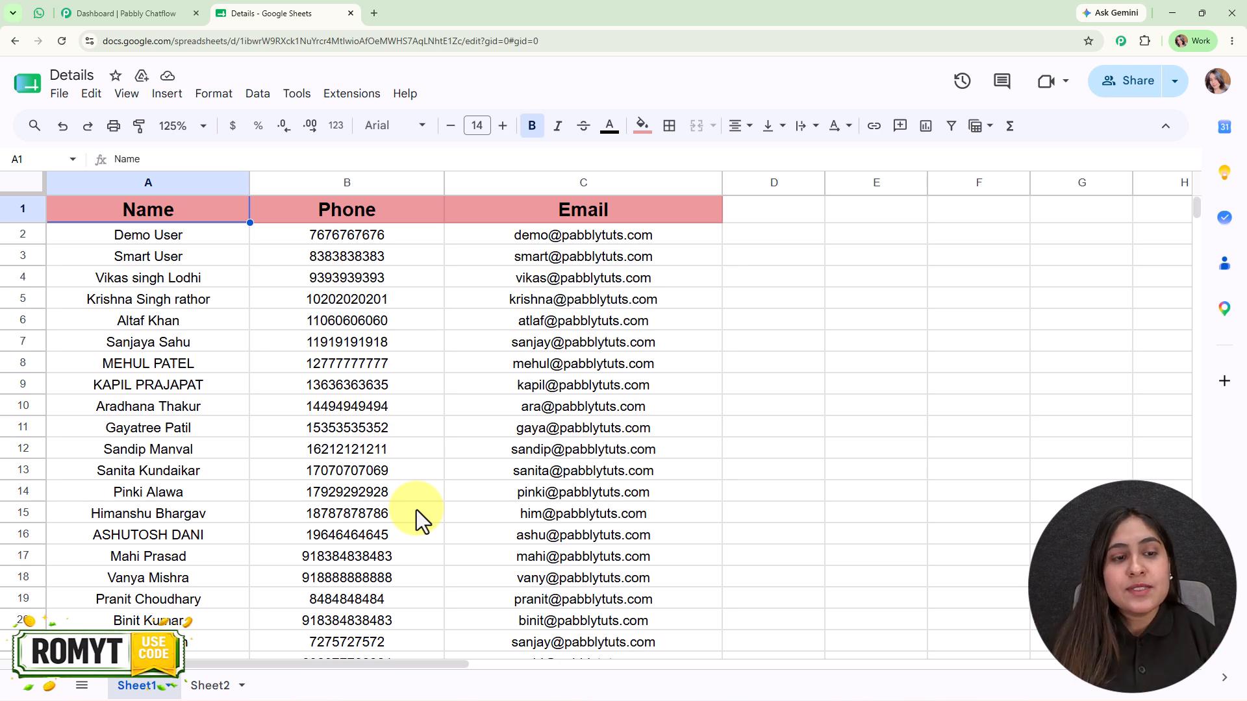
pyautogui.click(96, 11)
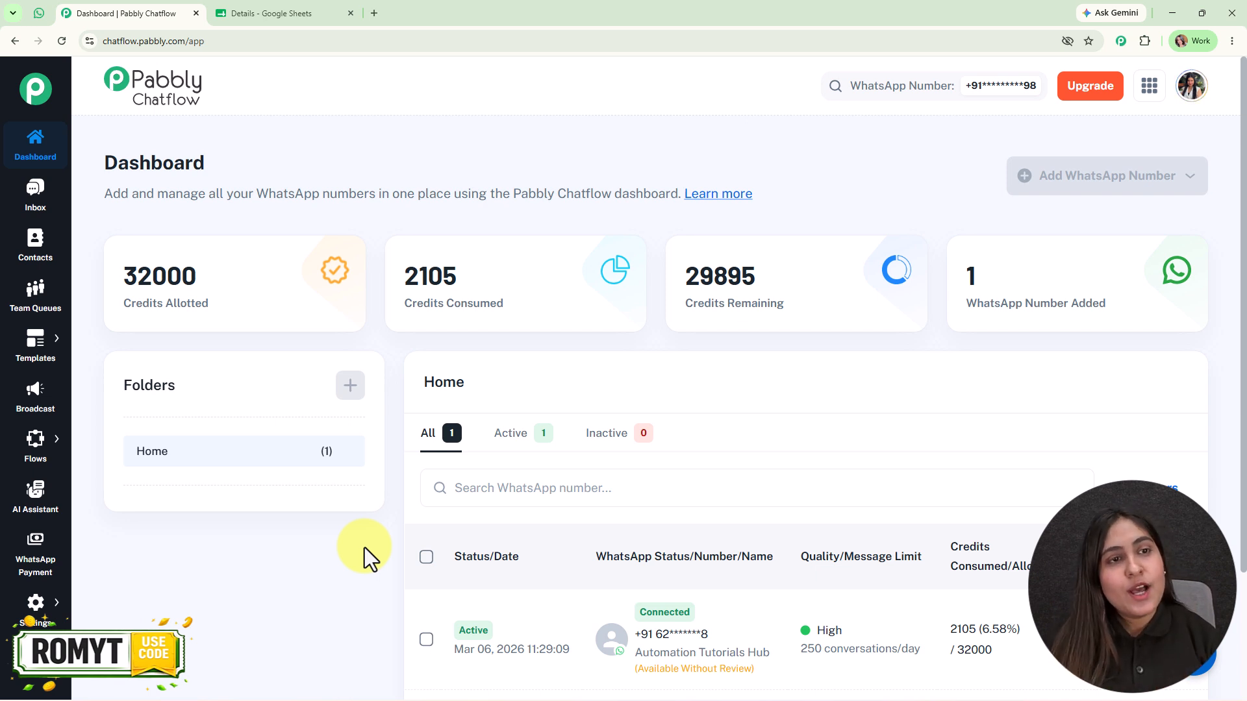
# Open pabbly.com/chatflow in a new browser tab and sign in to reach the Pabbly apps page.
pyautogui.click(370, 5)
pyautogui.write('pab')
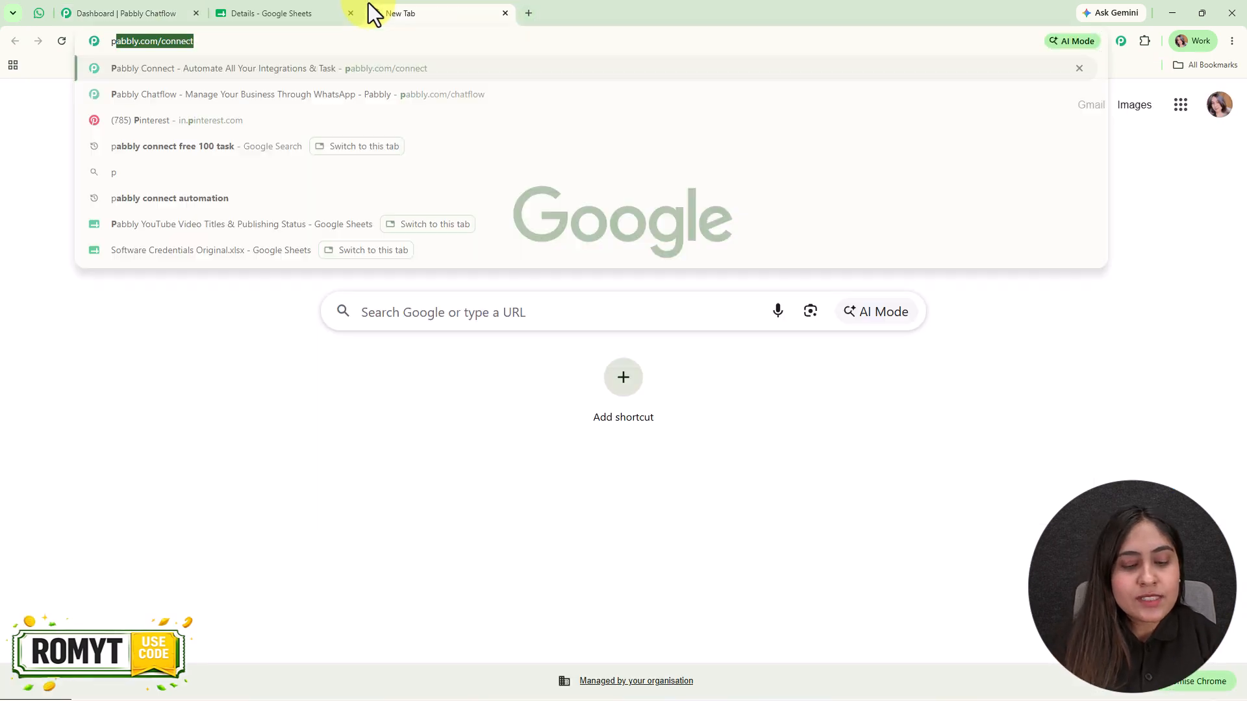
pyautogui.write('b')
pyautogui.press('Down')
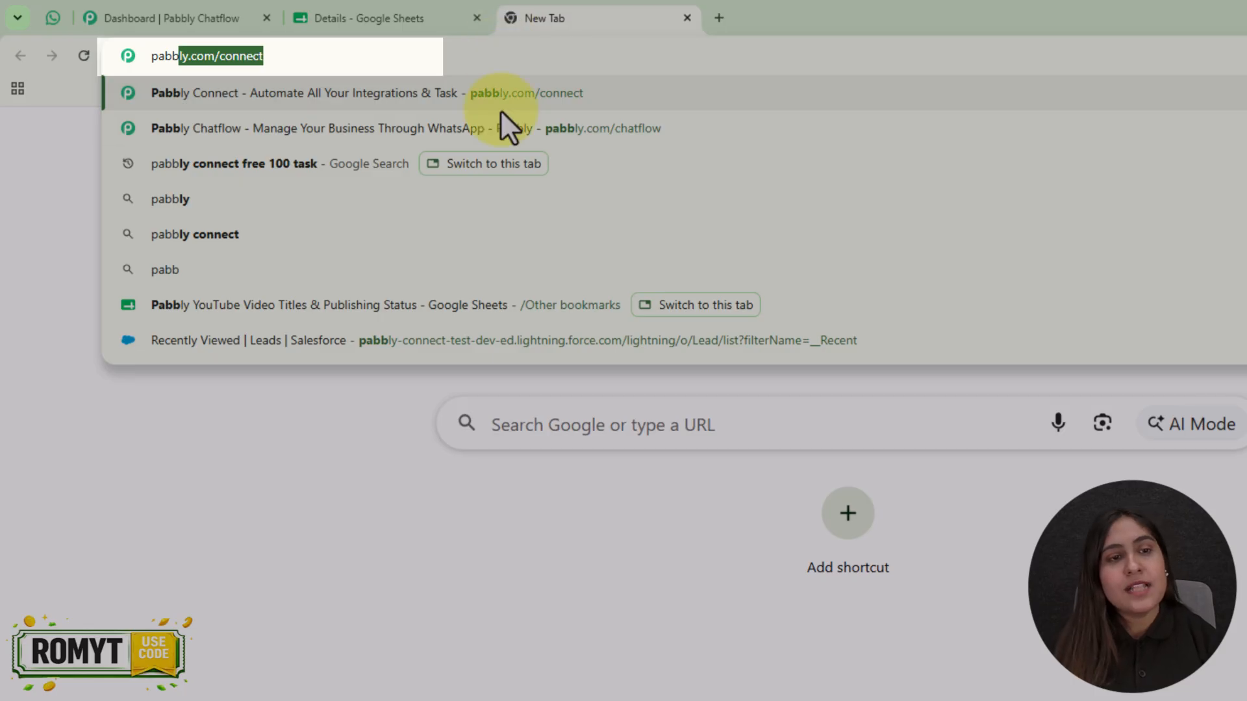
pyautogui.press('Return')
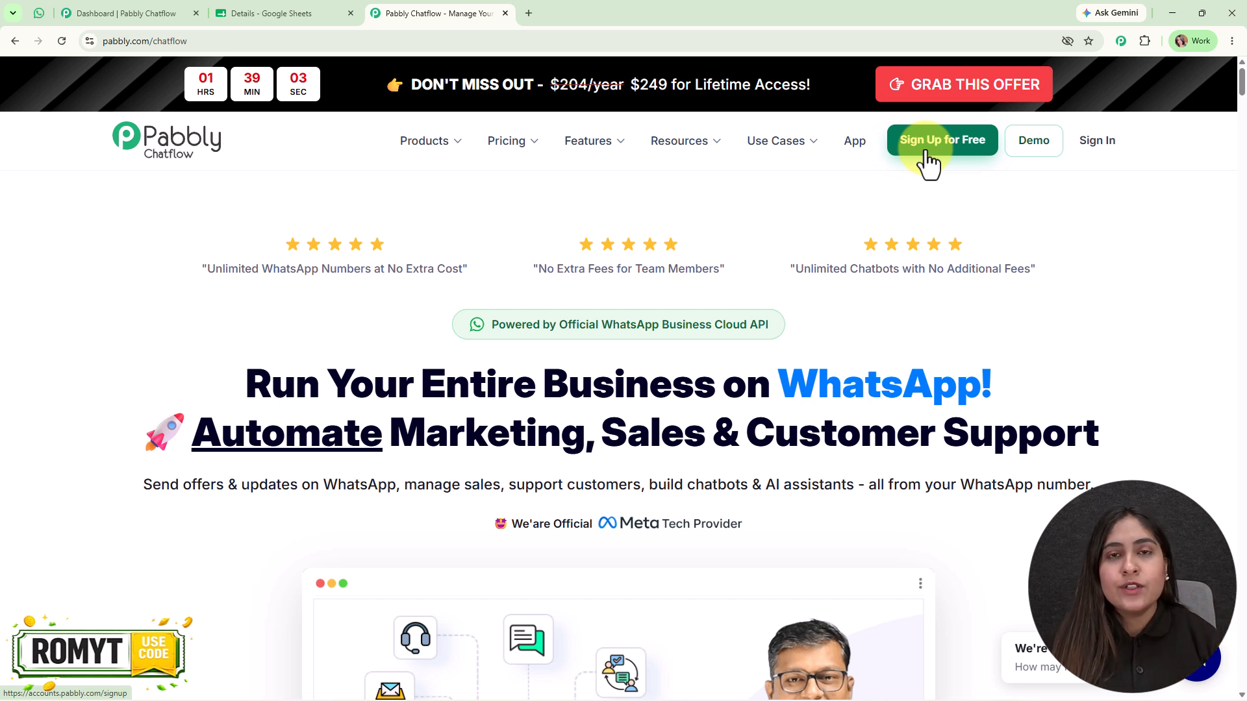
pyautogui.click(1109, 150)
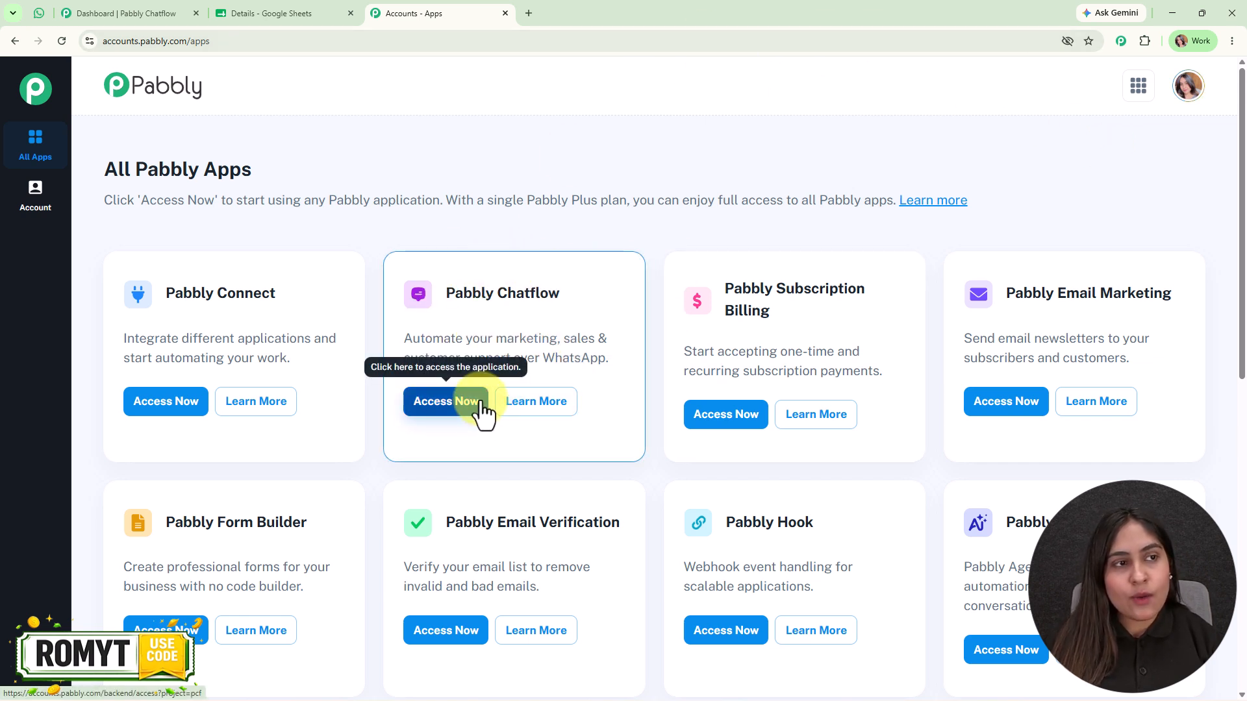
# Examine the connected number on the Chatflow dashboard and the received comeback offer message in WhatsApp Web.
pyautogui.click(120, 13)
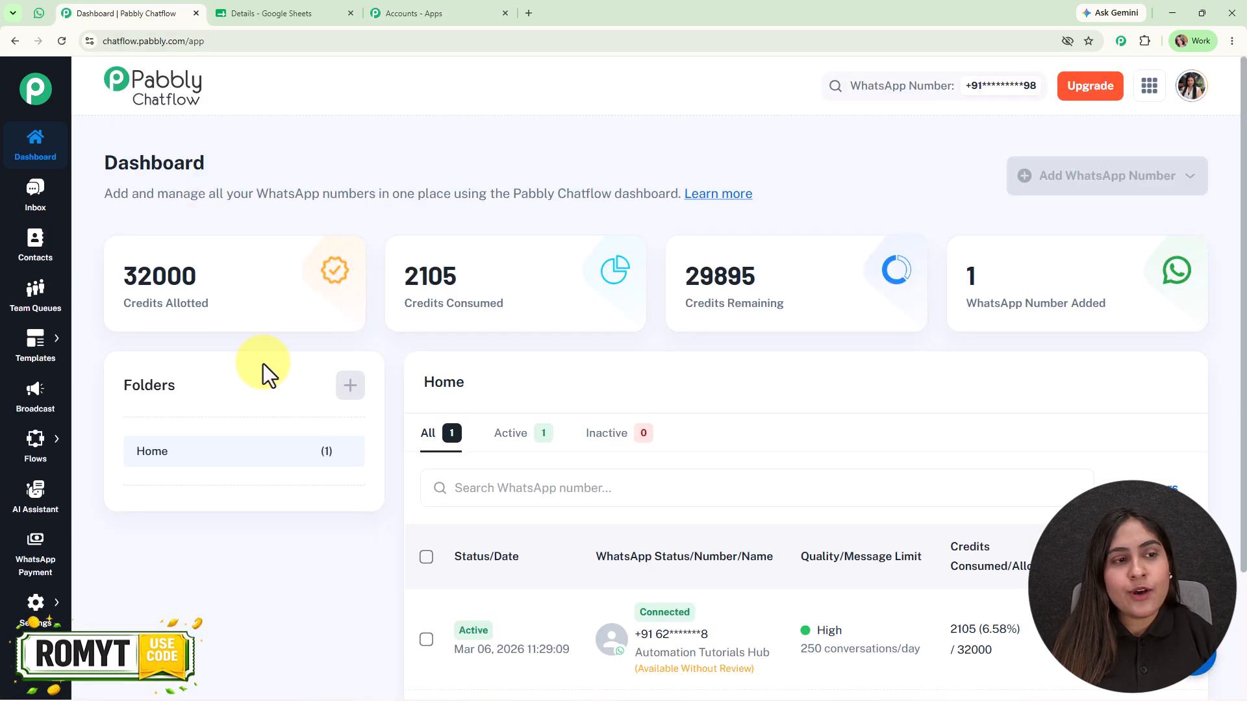
pyautogui.scroll(-3, 297, 446)
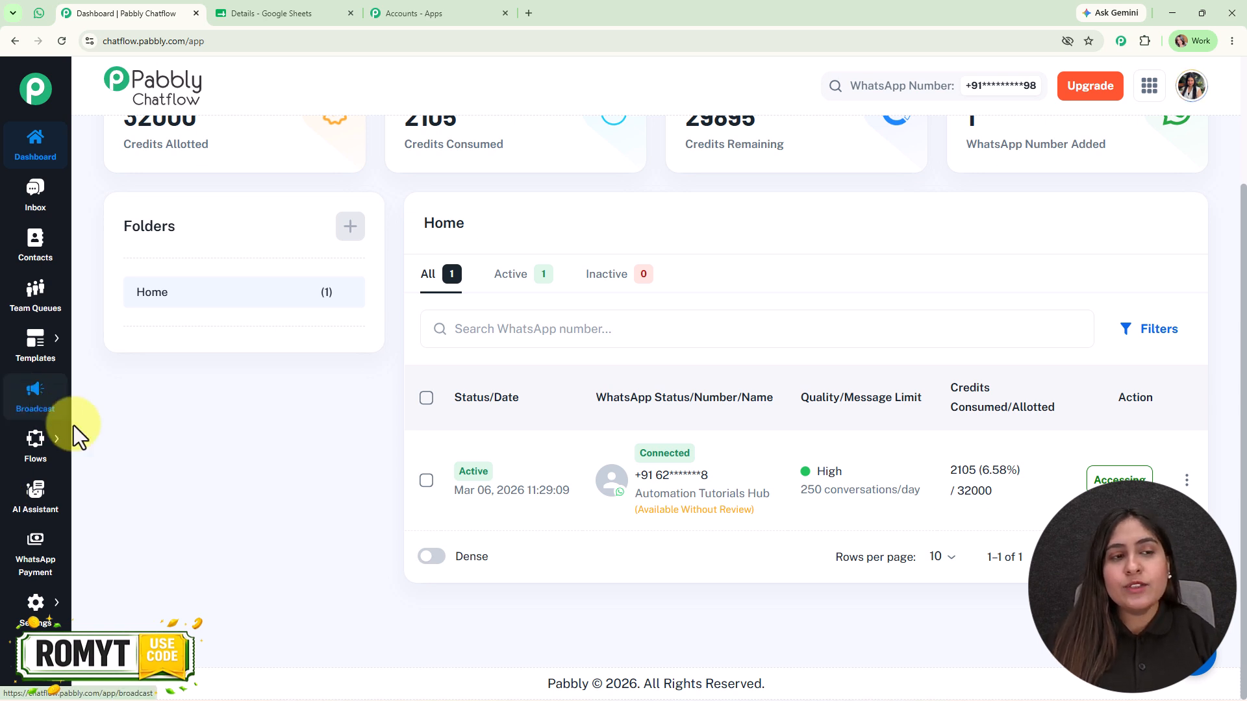
pyautogui.click(39, 13)
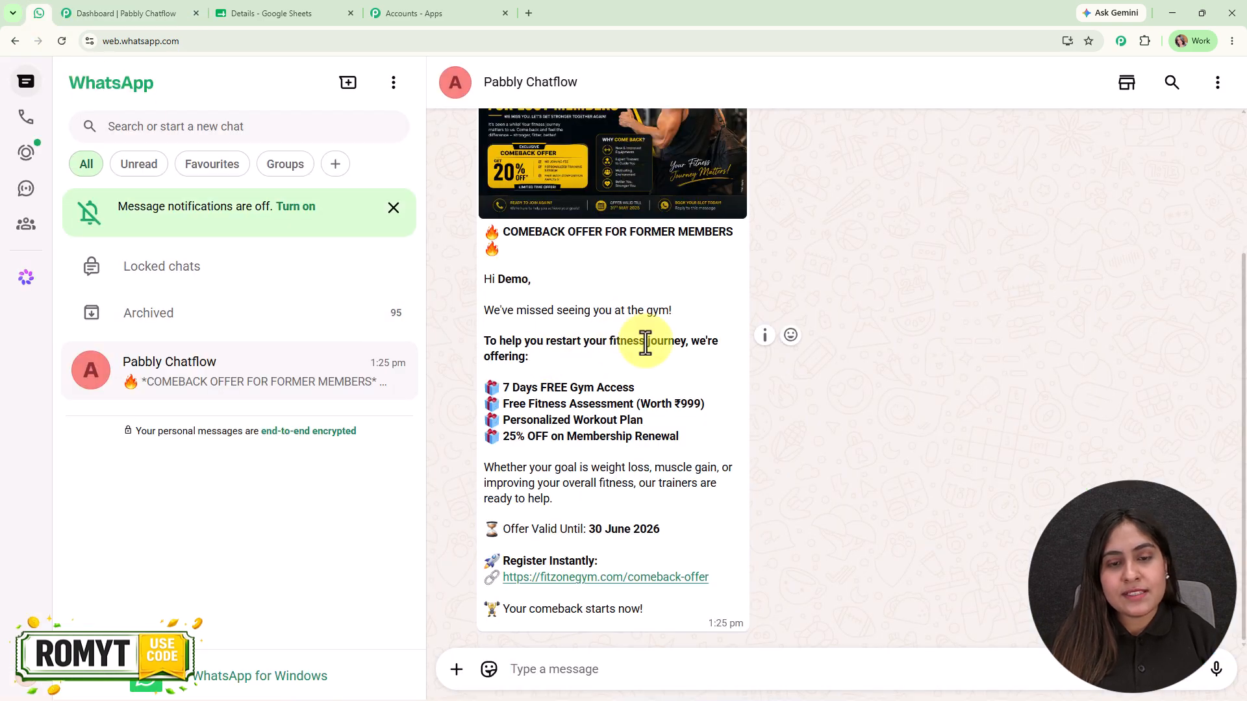
pyautogui.scroll(3, 687, 543)
pyautogui.scroll(-3, 687, 543)
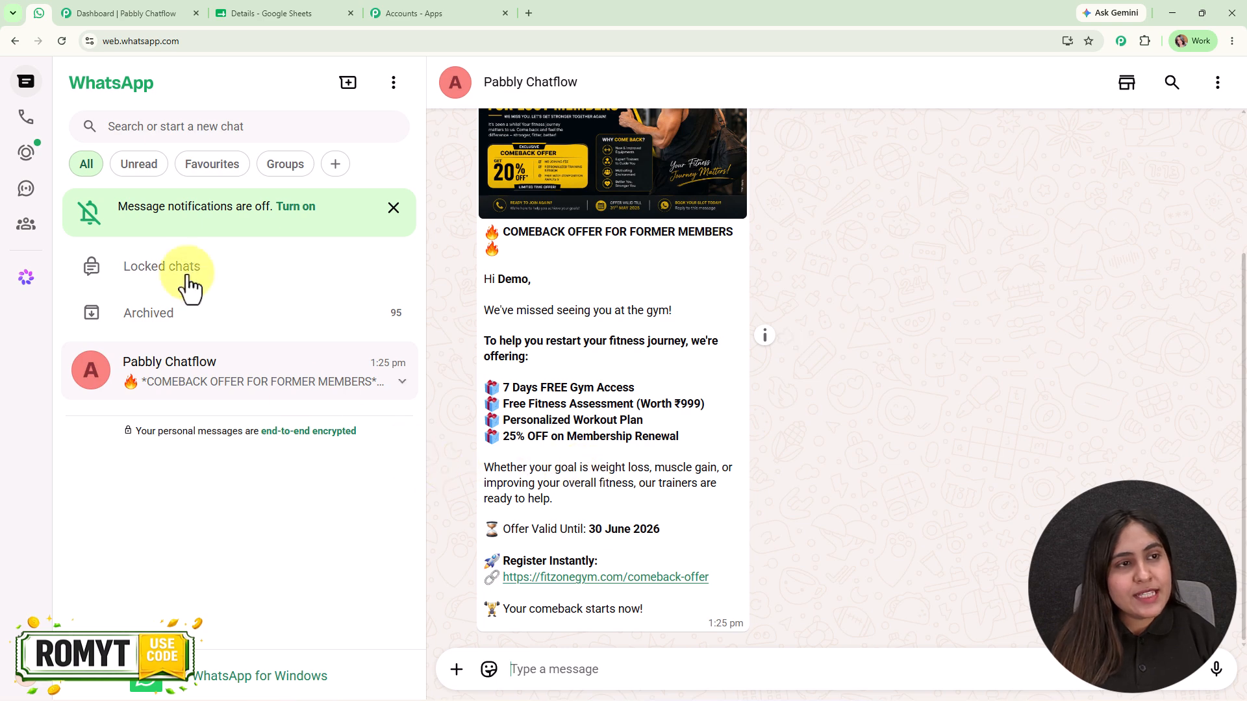
pyautogui.click(105, 7)
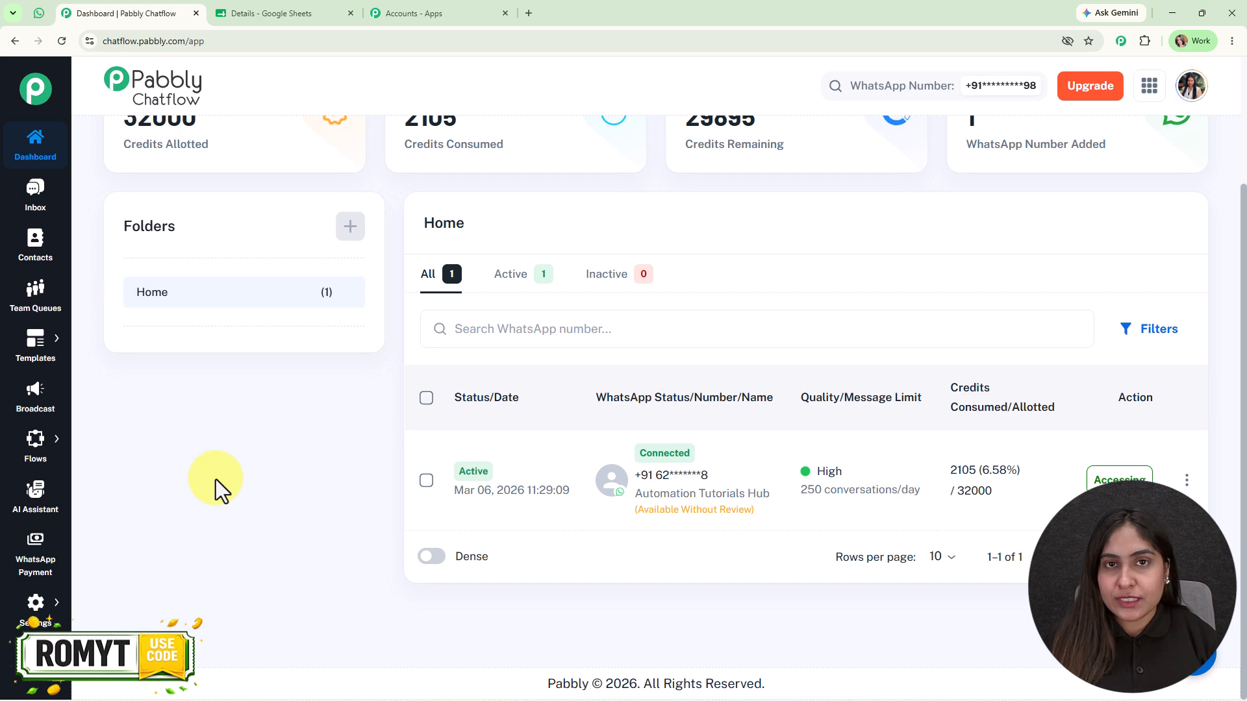
# Open the Chatflow message templates and search them for "gym".
pyautogui.moveTo(35, 343)
pyautogui.click(109, 334)
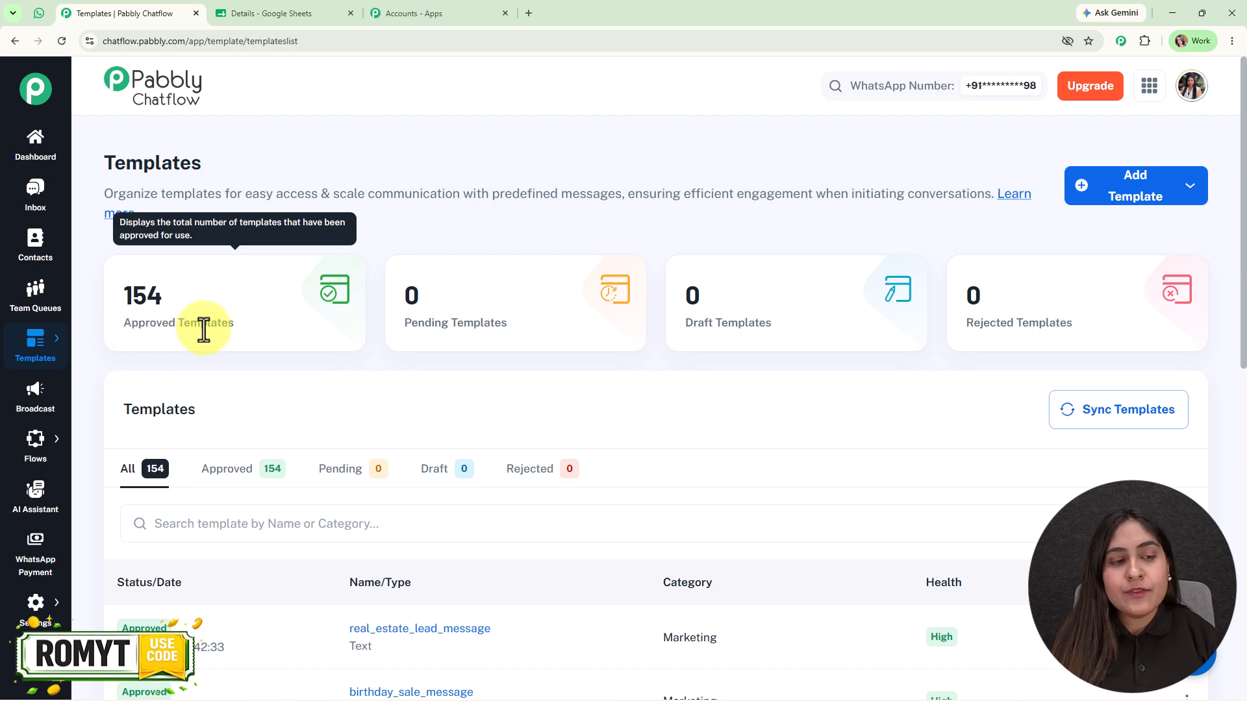
pyautogui.scroll(-3, 594, 560)
pyautogui.scroll(-1, 594, 560)
pyautogui.click(335, 269)
pyautogui.write('gym')
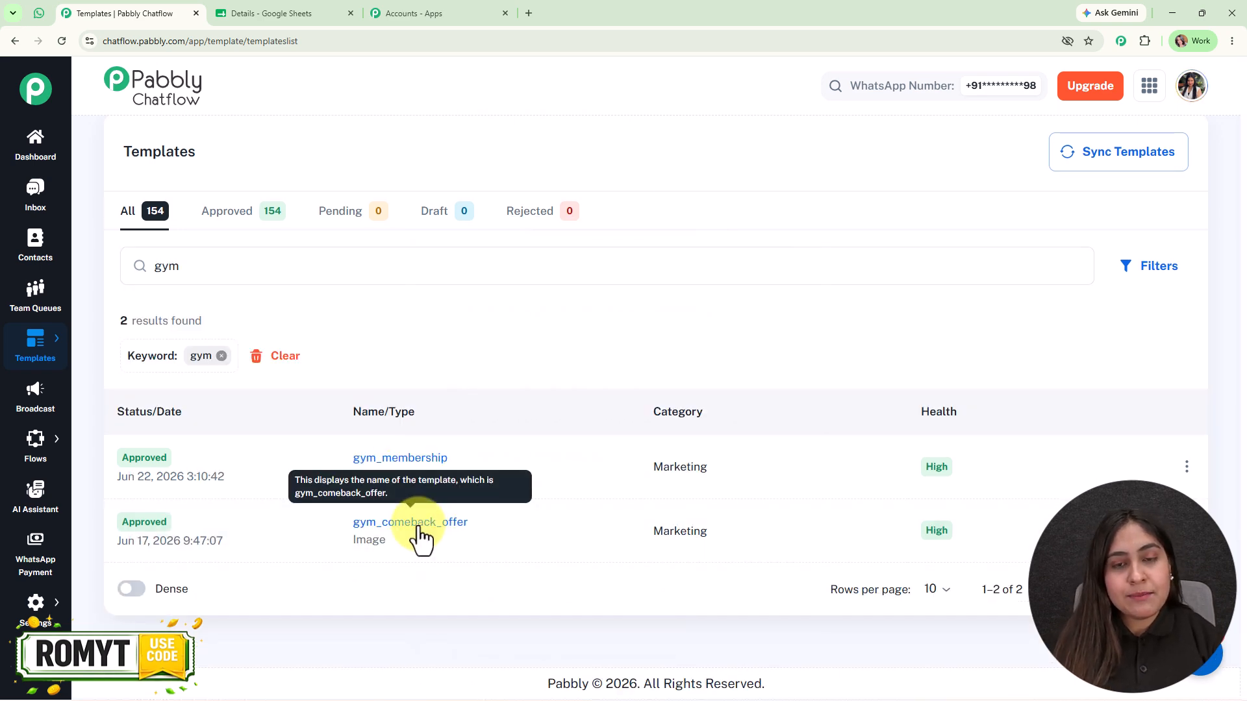
# Preview the content of the gym_comeback_offer template, then close the preview.
pyautogui.click(420, 537)
pyautogui.scroll(-1, 636, 549)
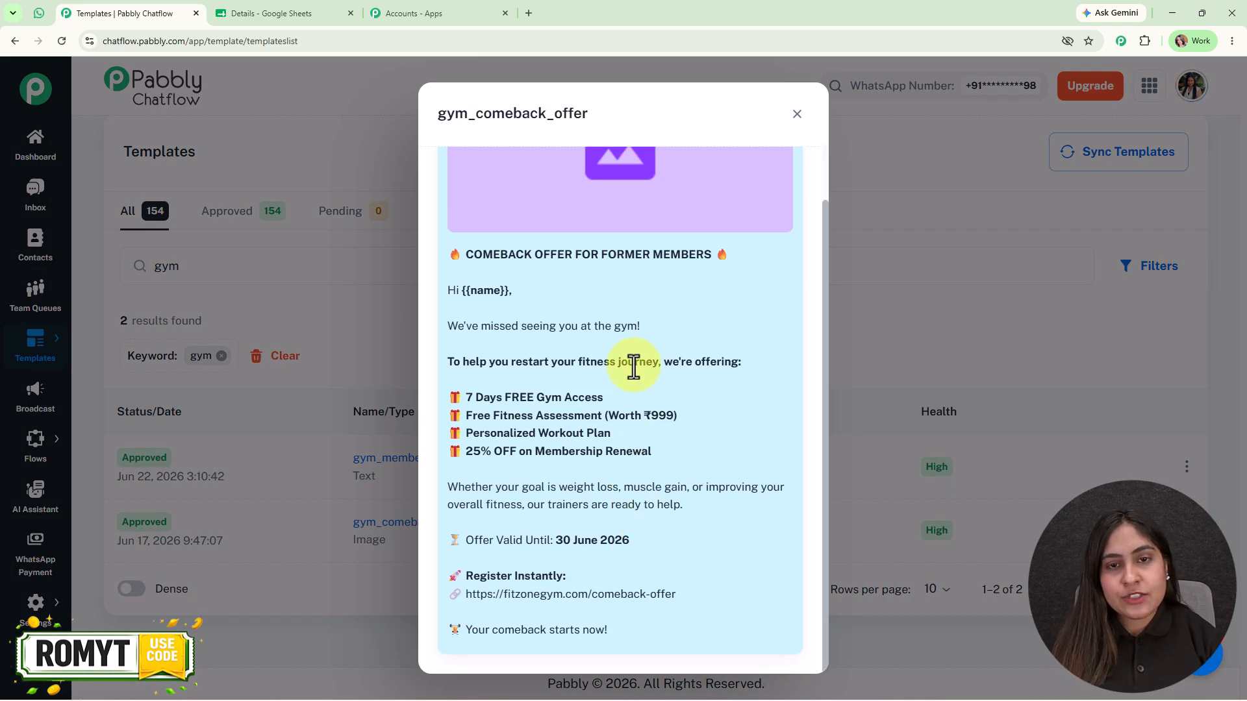
pyautogui.scroll(1, 635, 362)
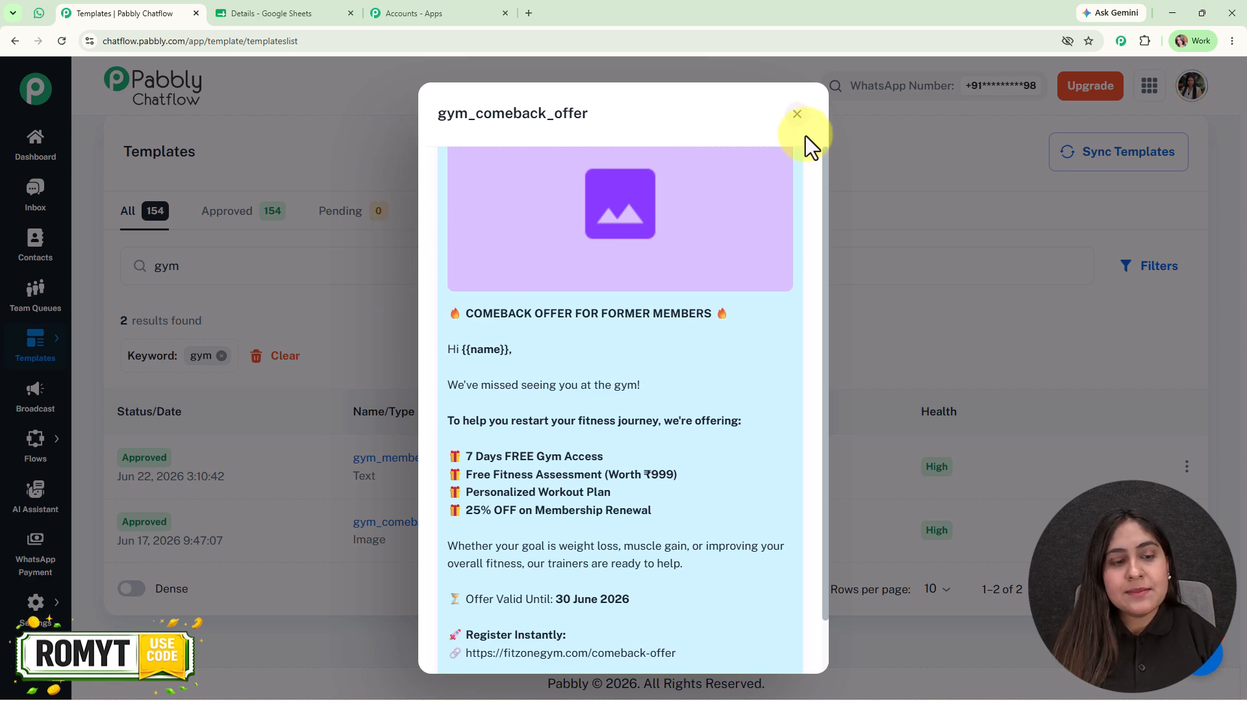
pyautogui.click(797, 115)
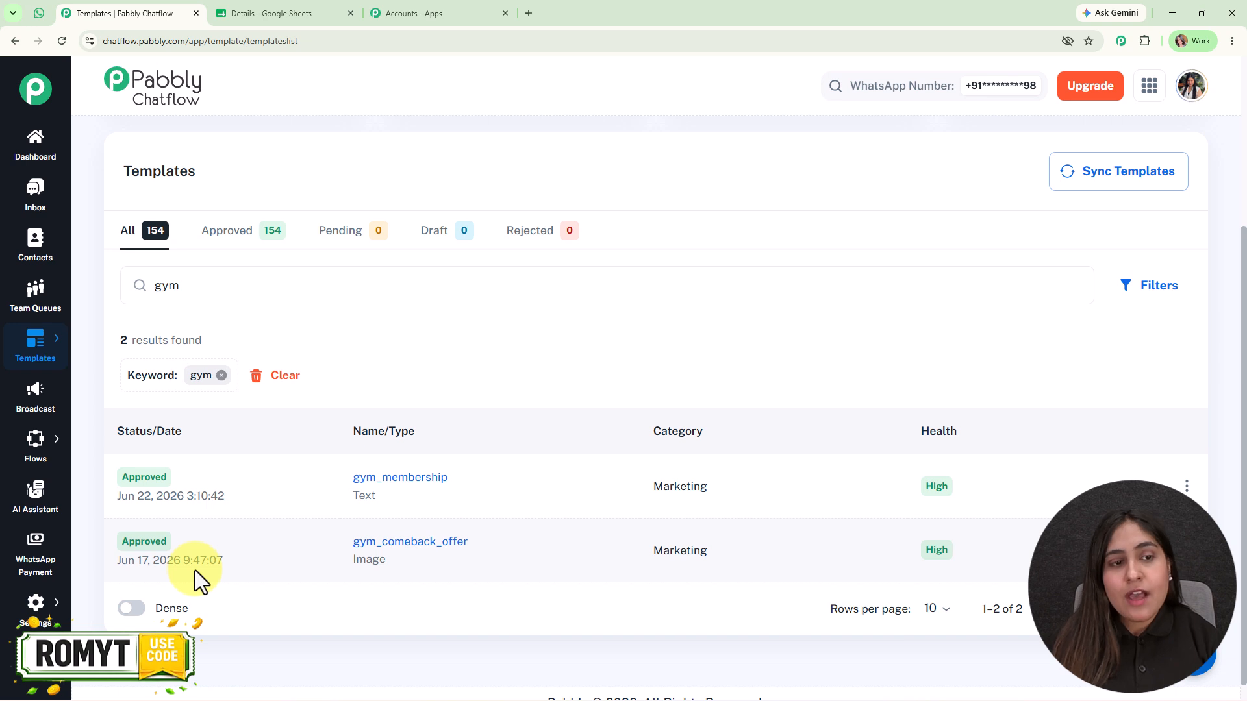
# Start a new WhatsApp broadcast and set its type to Broadcast Campaign.
pyautogui.click(32, 408)
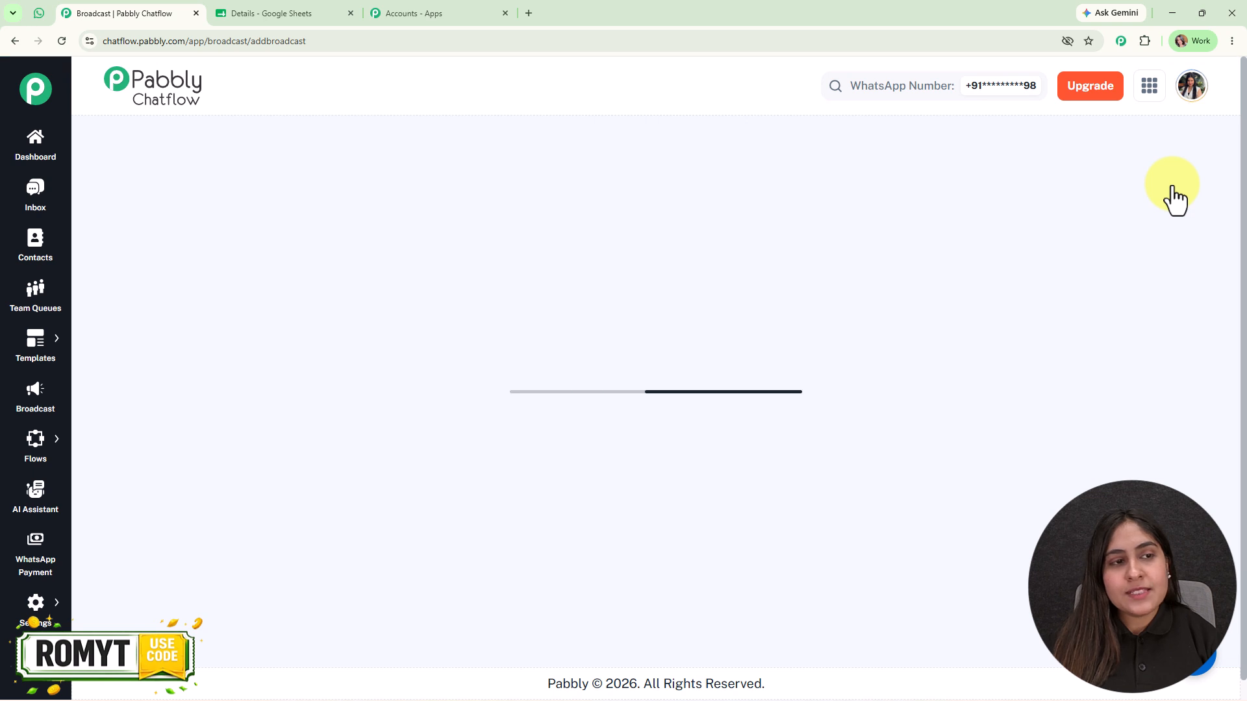
pyautogui.moveTo(101, 162); pyautogui.dragTo(387, 156)
pyautogui.scroll(-1, 441, 260)
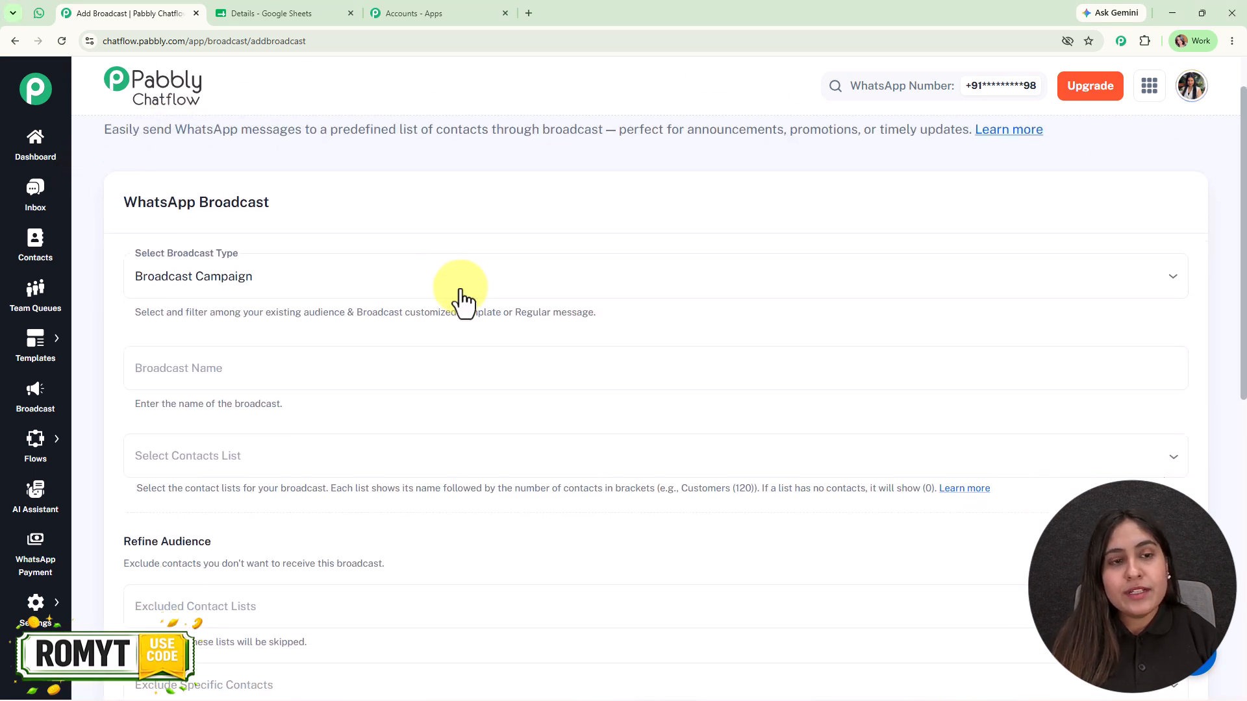
pyautogui.click(301, 287)
pyautogui.click(306, 313)
# Name the broadcast "New Comeback Offer!".
pyautogui.scroll(-2, 272, 260)
pyautogui.click(251, 227)
pyautogui.write('New Comebc')
pyautogui.press('BackSpace')
pyautogui.write('ack Offer!')
pyautogui.scroll(-3, 325, 362)
pyautogui.scroll(2, 245, 195)
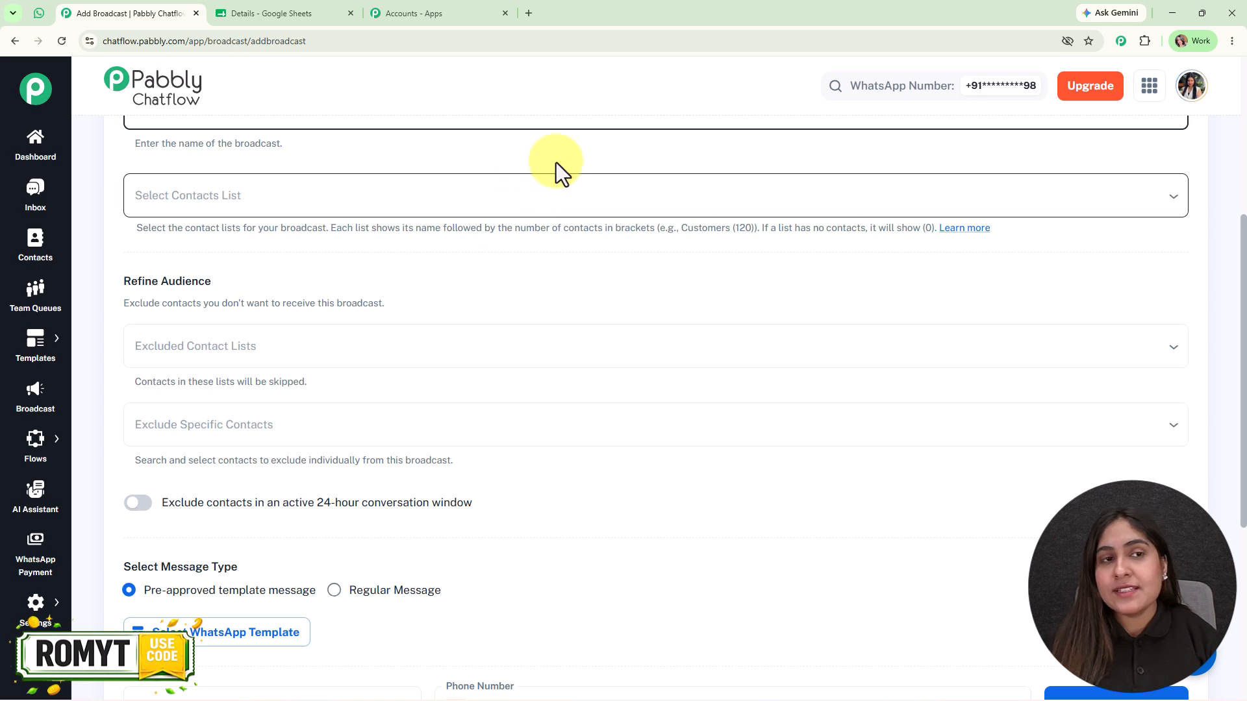
# Check the Details contact sheet and open the Chatflow Contacts page in a separate browser tab.
pyautogui.click(225, 13)
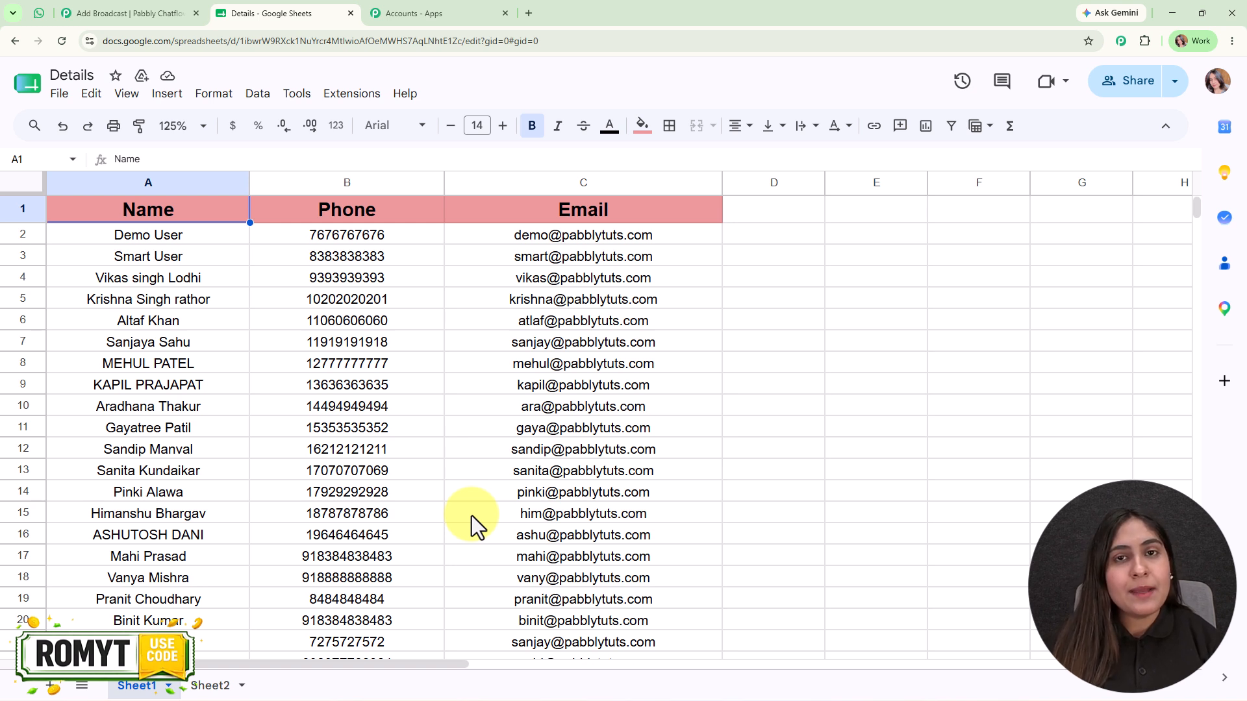
pyautogui.click(186, 14)
pyautogui.rightClick(40, 245)
pyautogui.click(82, 258)
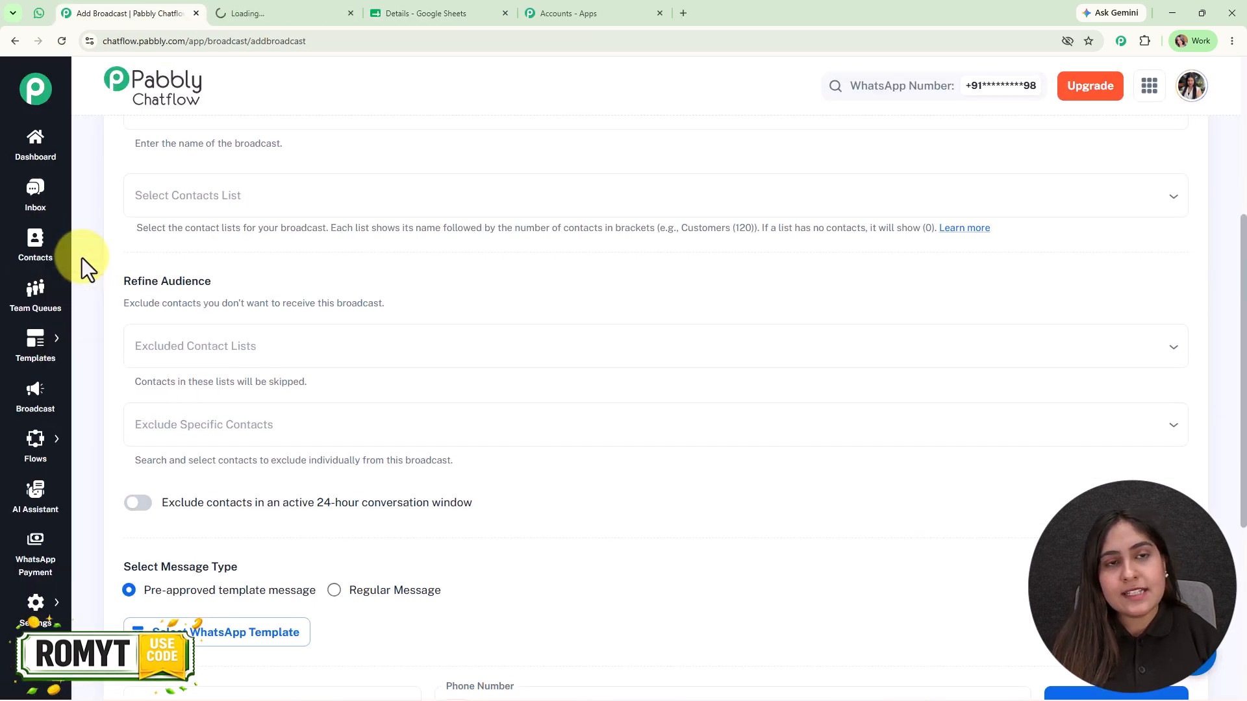
pyautogui.click(325, 1)
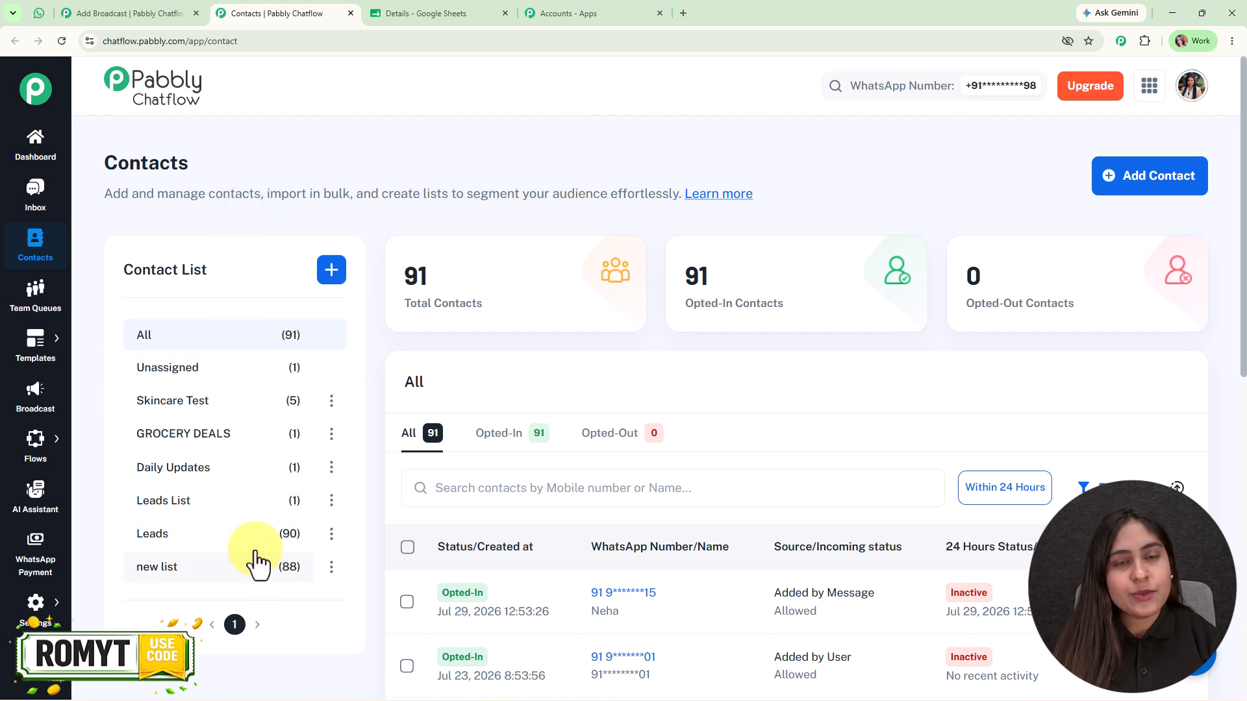
# Examine the single and bulk CSV options for adding contacts alongside the Details sheet, then close the form without importing.
pyautogui.click(1140, 172)
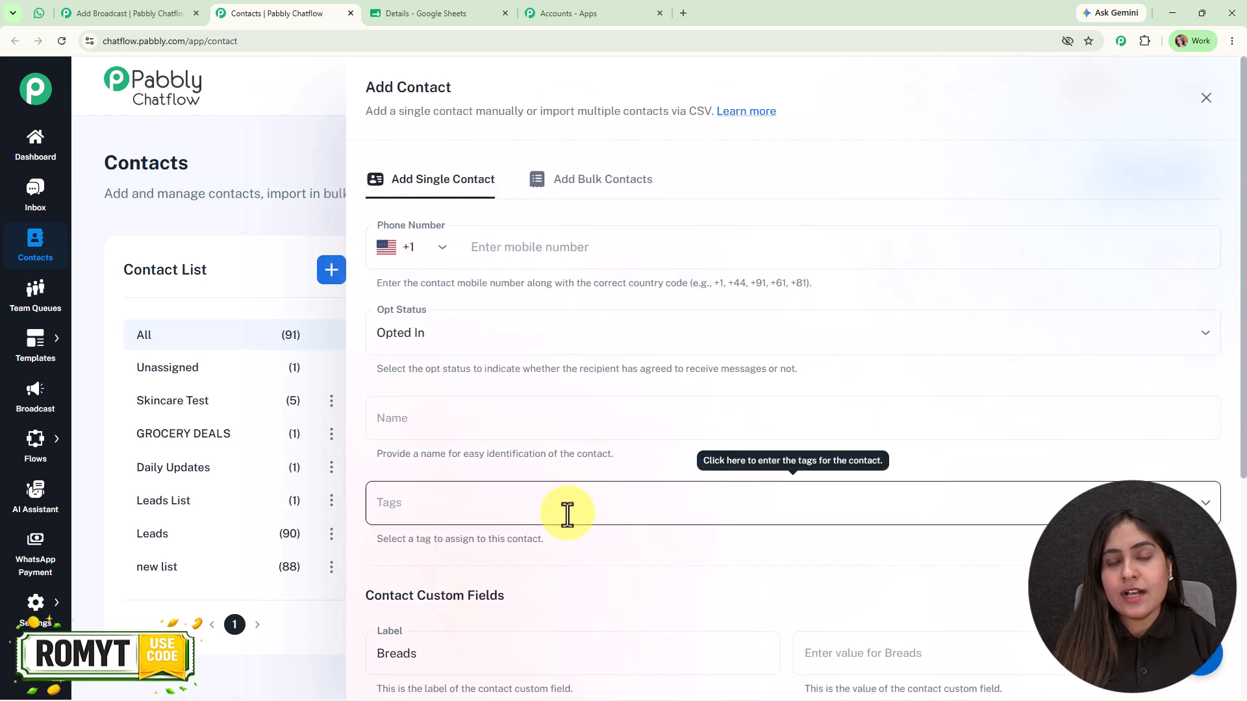
pyautogui.click(580, 195)
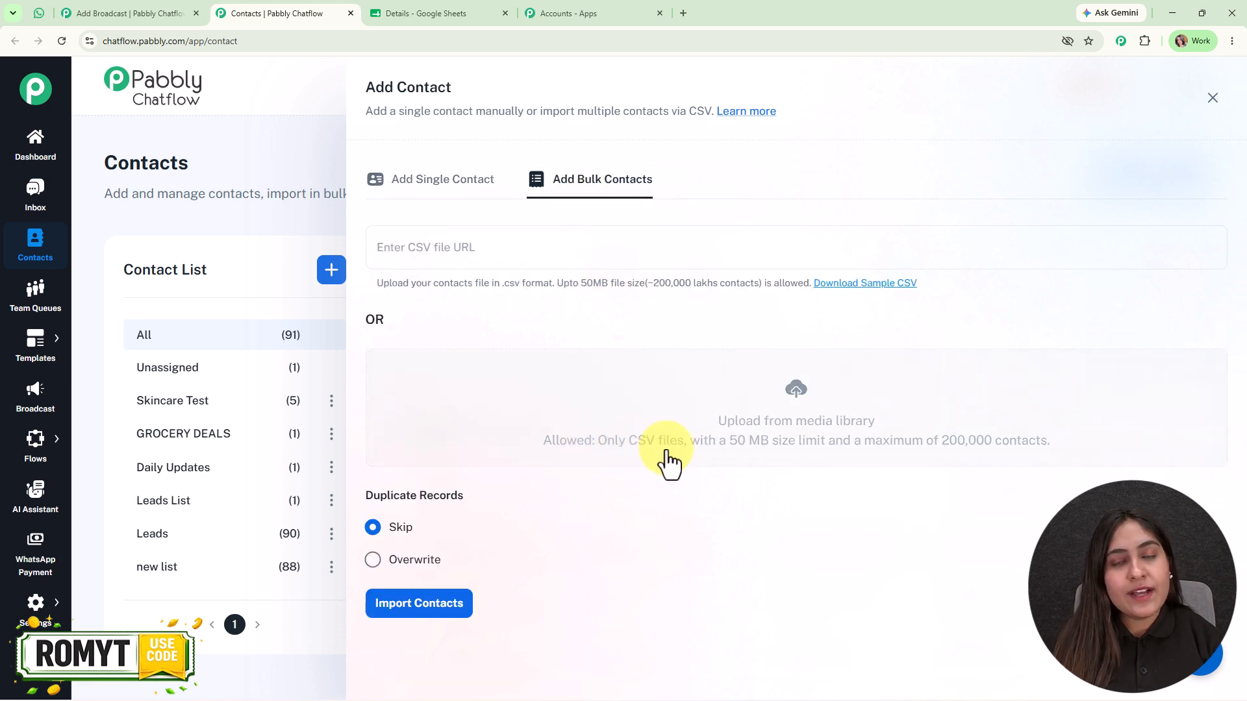
pyautogui.click(438, 13)
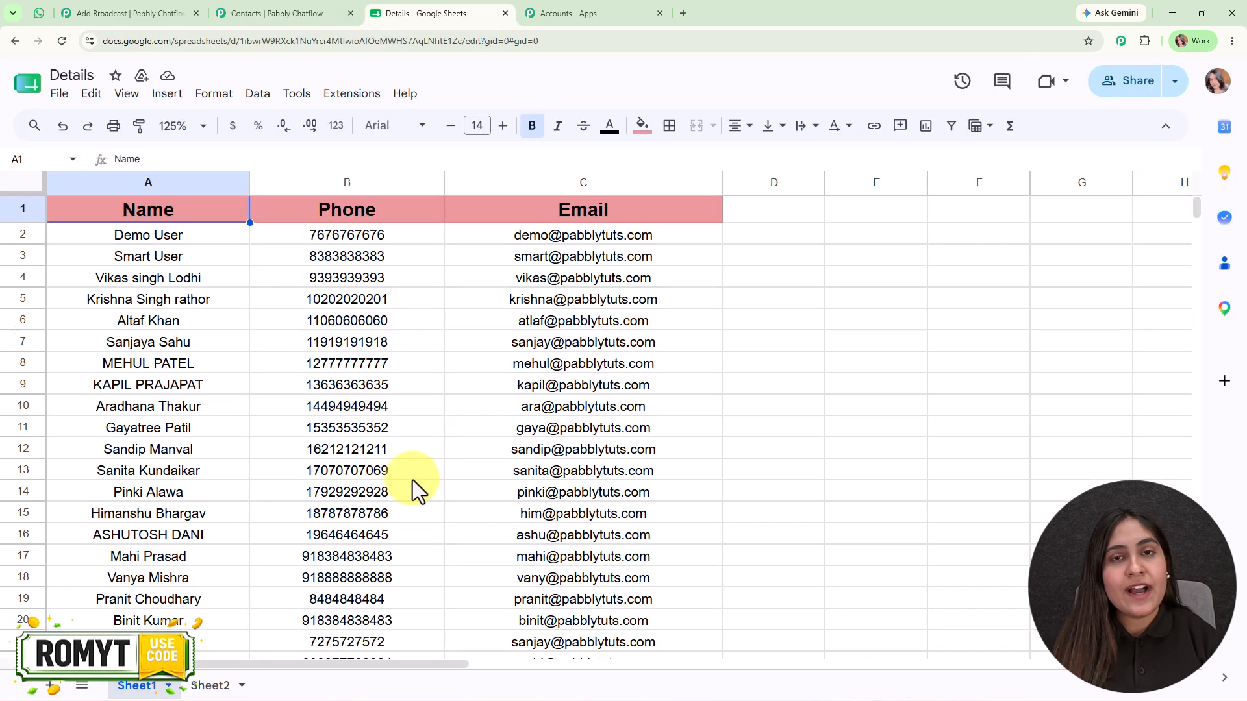
pyautogui.click(287, 12)
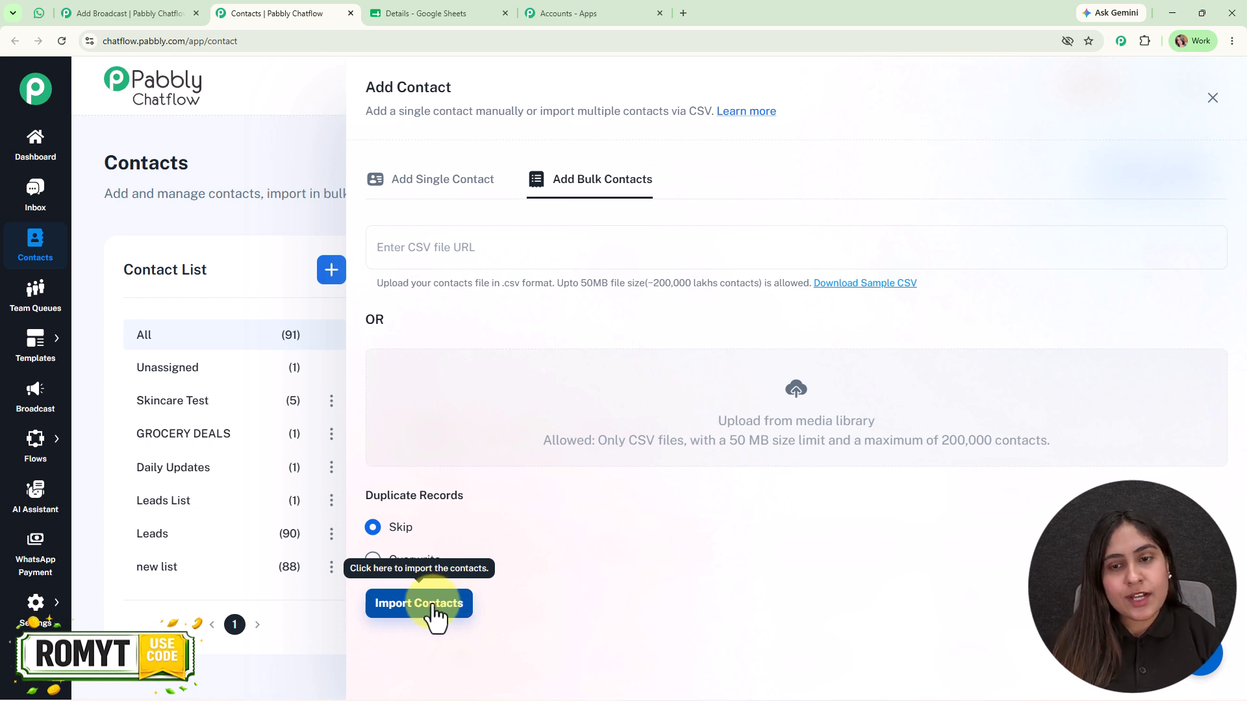
pyautogui.click(1210, 100)
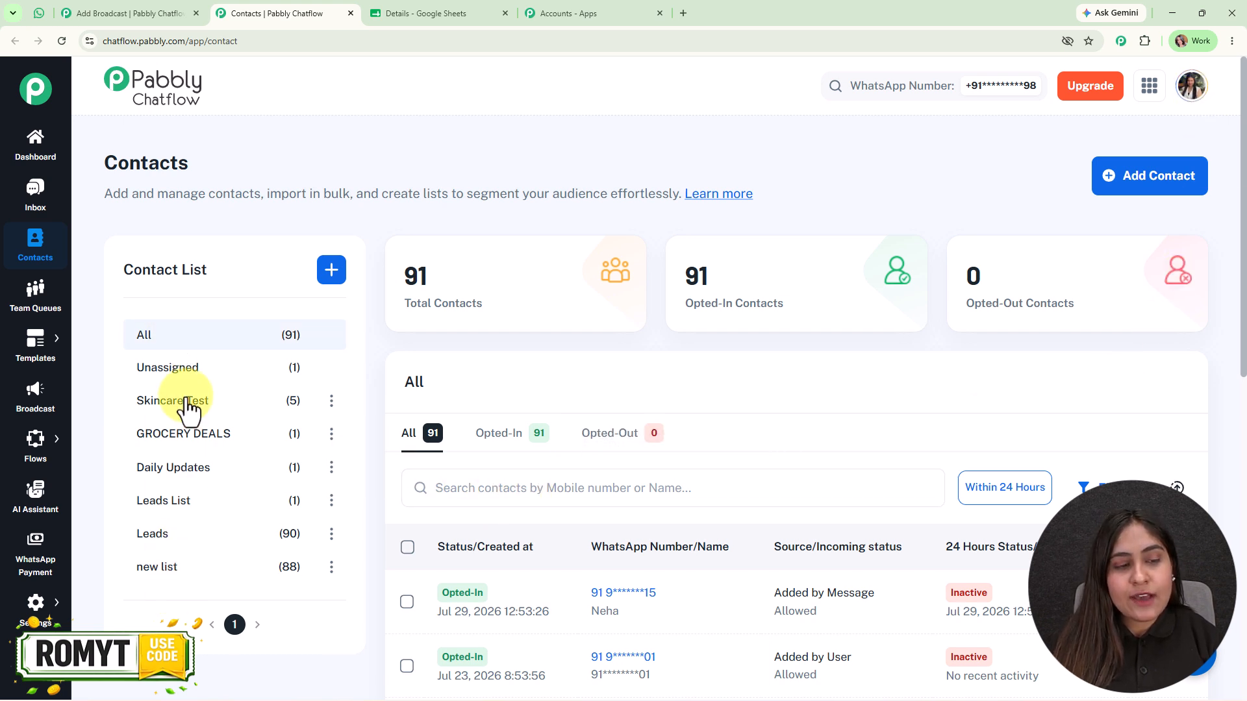
# Select Leads List as the contact list for the broadcast.
pyautogui.click(123, 13)
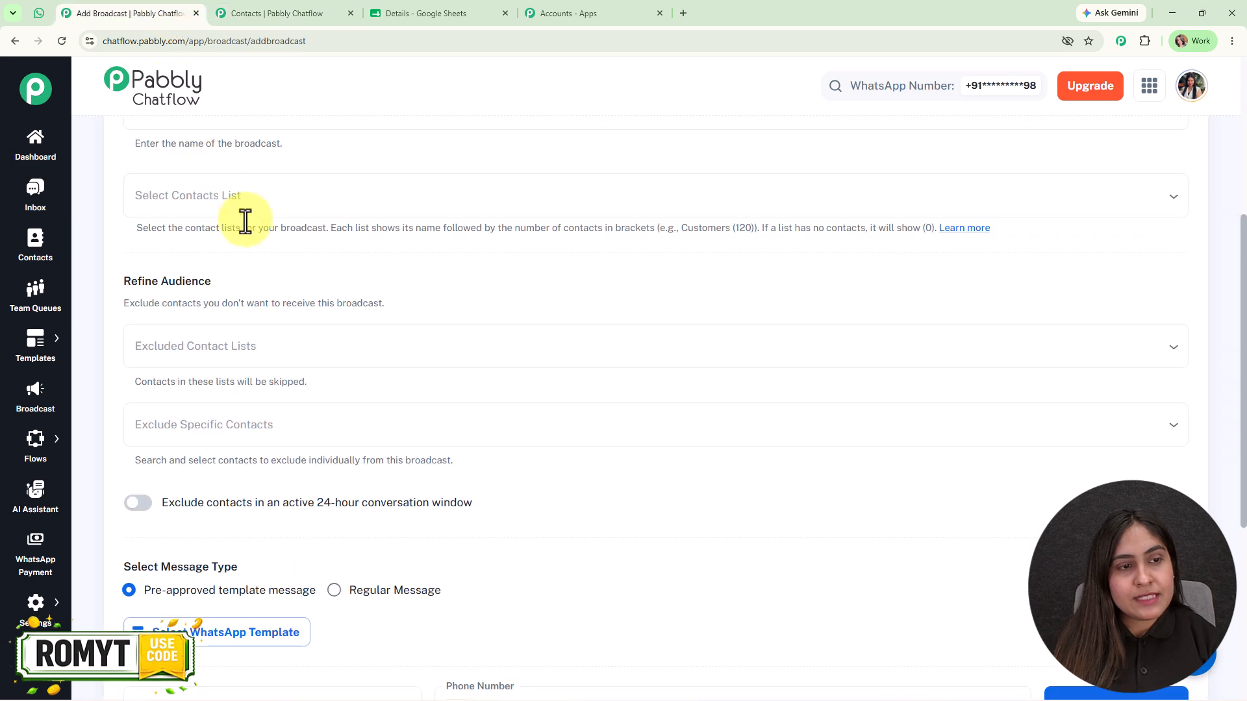
pyautogui.click(228, 200)
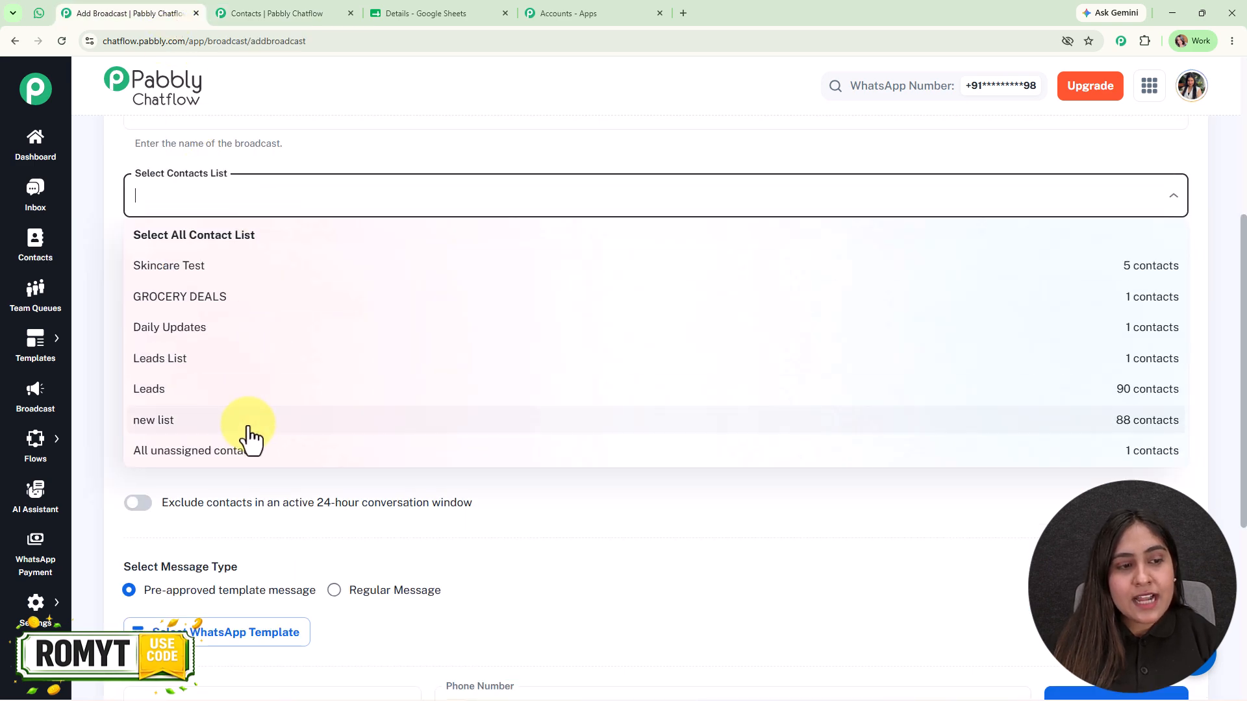
pyautogui.click(235, 358)
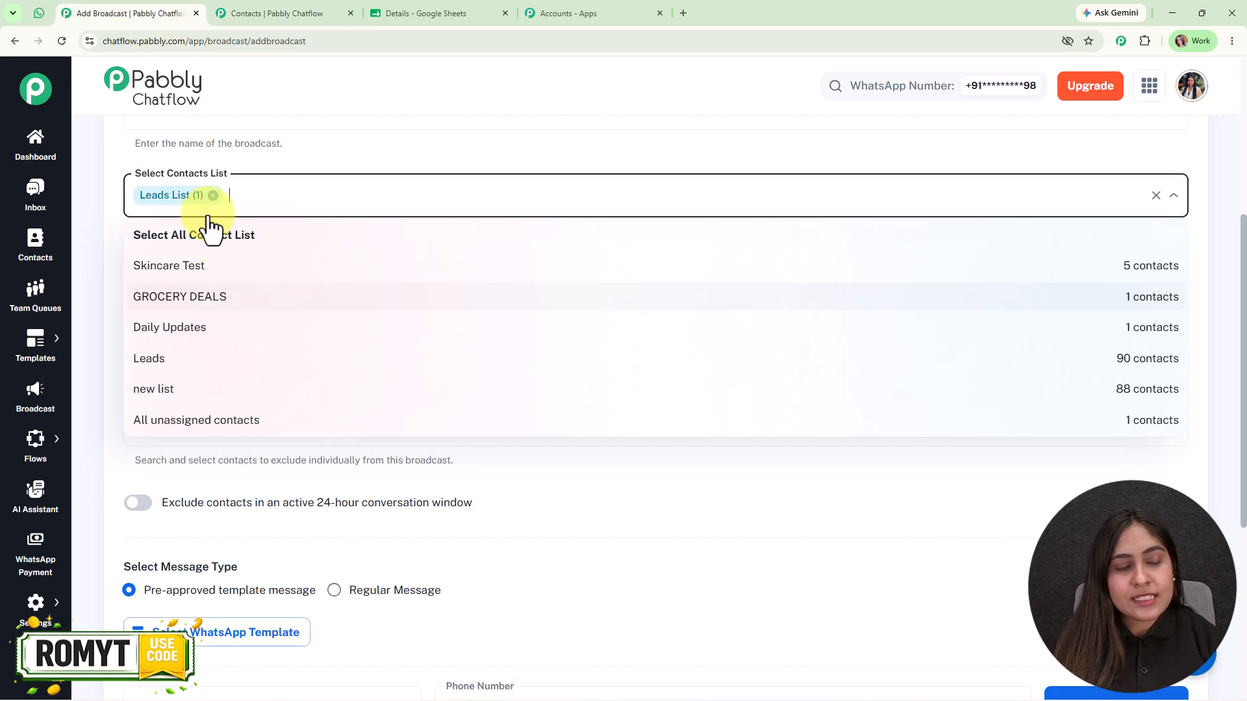
pyautogui.click(758, 154)
pyautogui.scroll(-2, 760, 389)
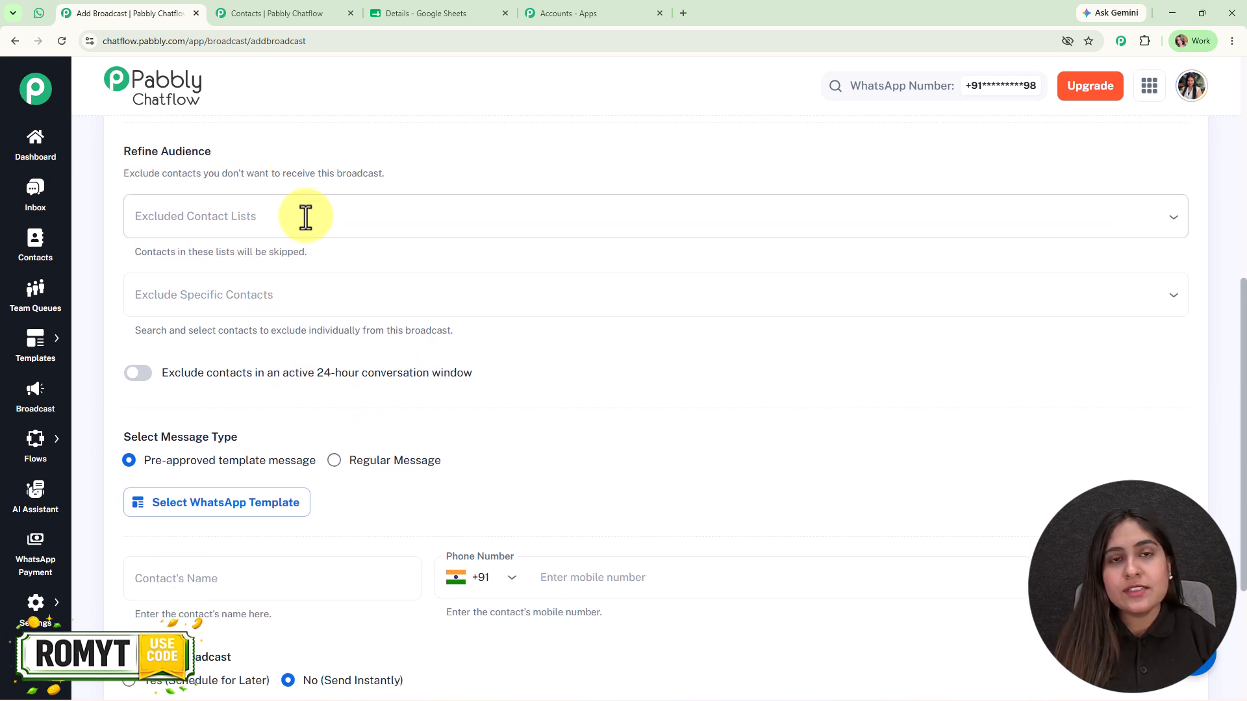
# View the contact lists available for exclusion from the broadcast without selecting any.
pyautogui.moveTo(296, 224)
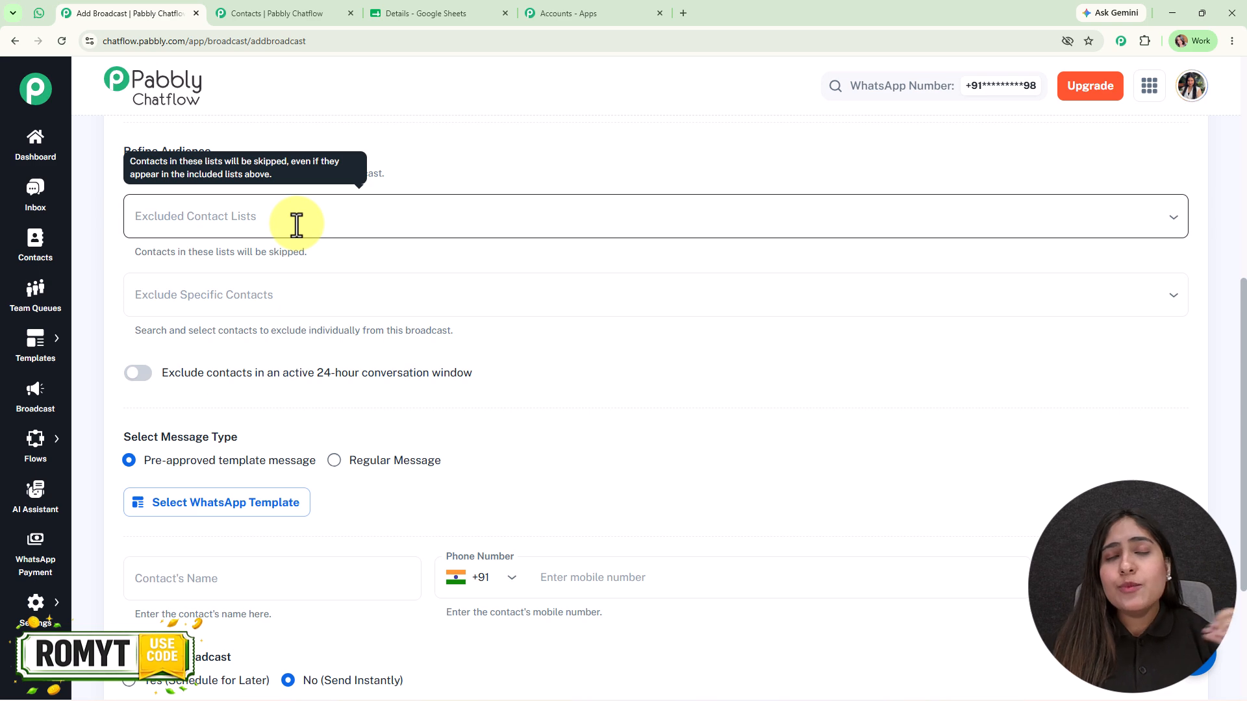
pyautogui.click(296, 224)
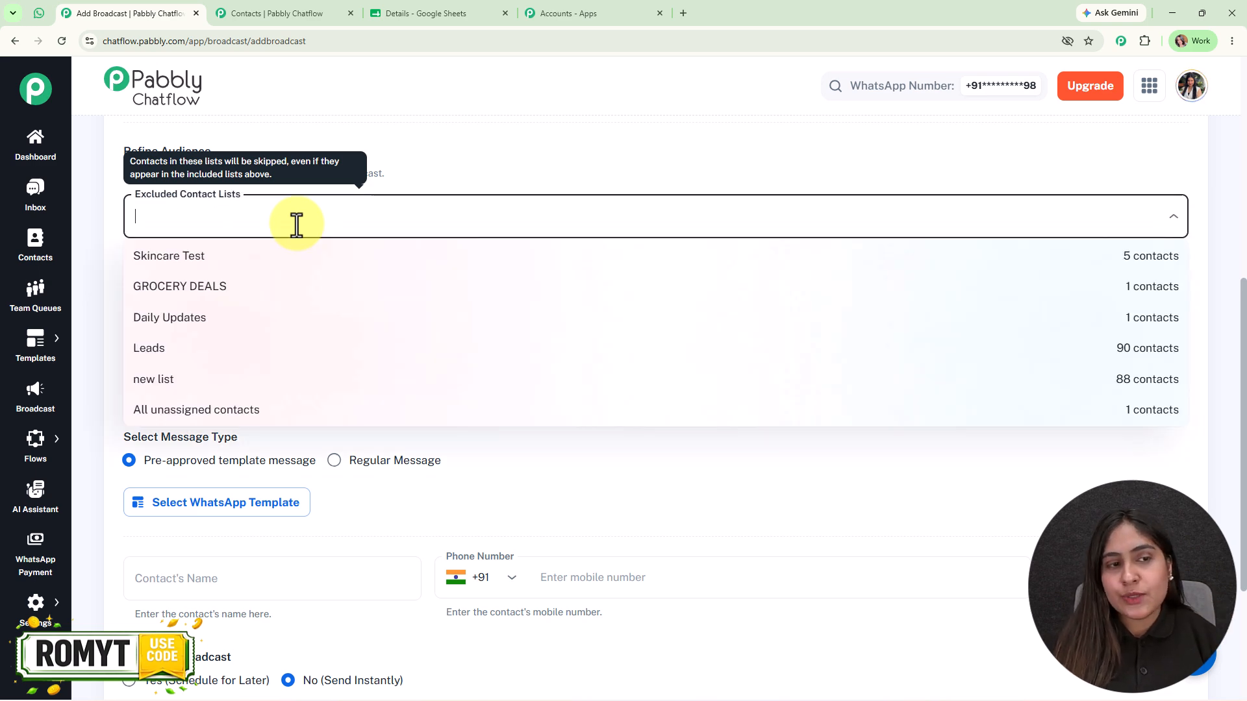
pyautogui.click(435, 180)
pyautogui.scroll(2, 303, 448)
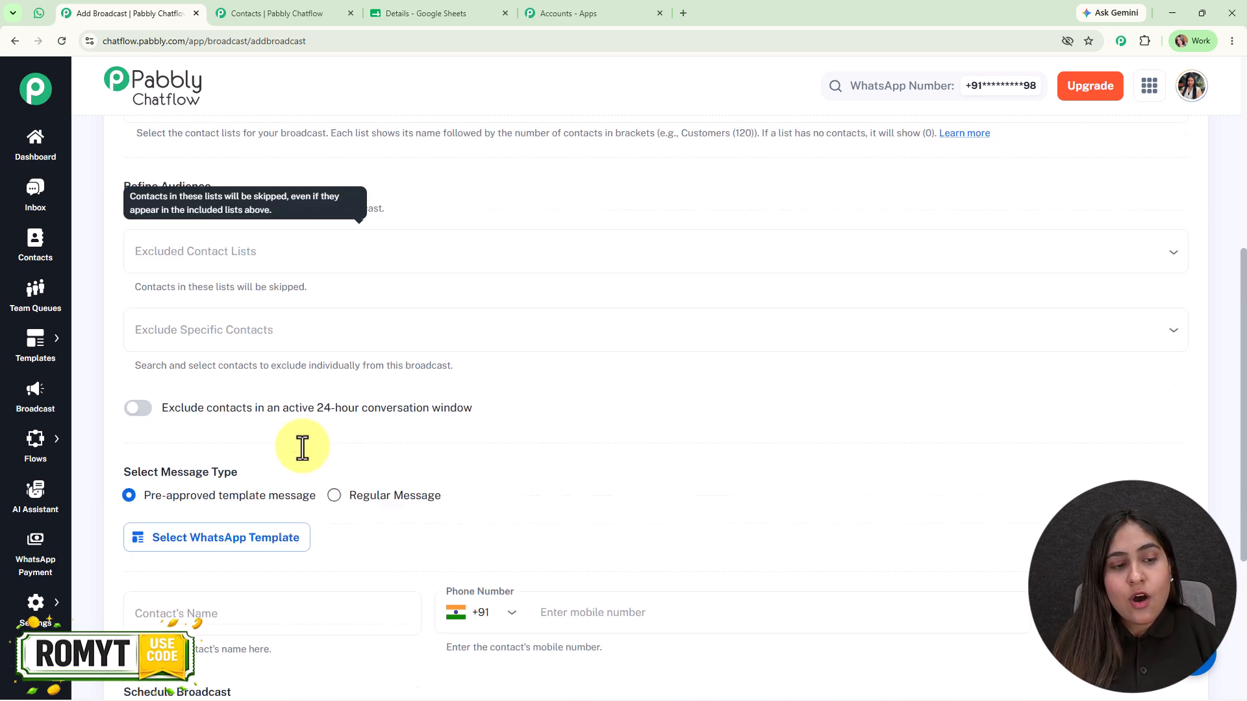
# Examine the audience exclusion settings, including the option to exclude contacts in an active 24-hour conversation window.
pyautogui.scroll(-3, 304, 448)
pyautogui.moveTo(139, 224)
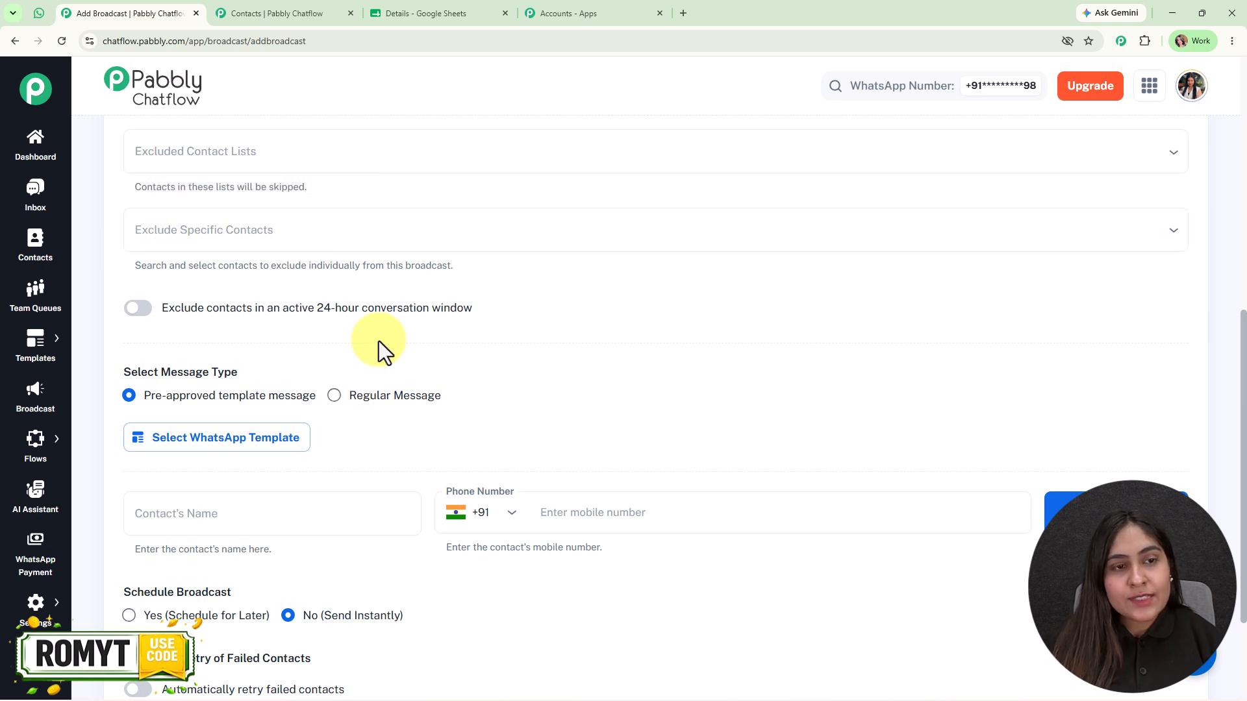
pyautogui.scroll(3, 379, 341)
pyautogui.scroll(-1, 386, 460)
pyautogui.scroll(-4, 387, 459)
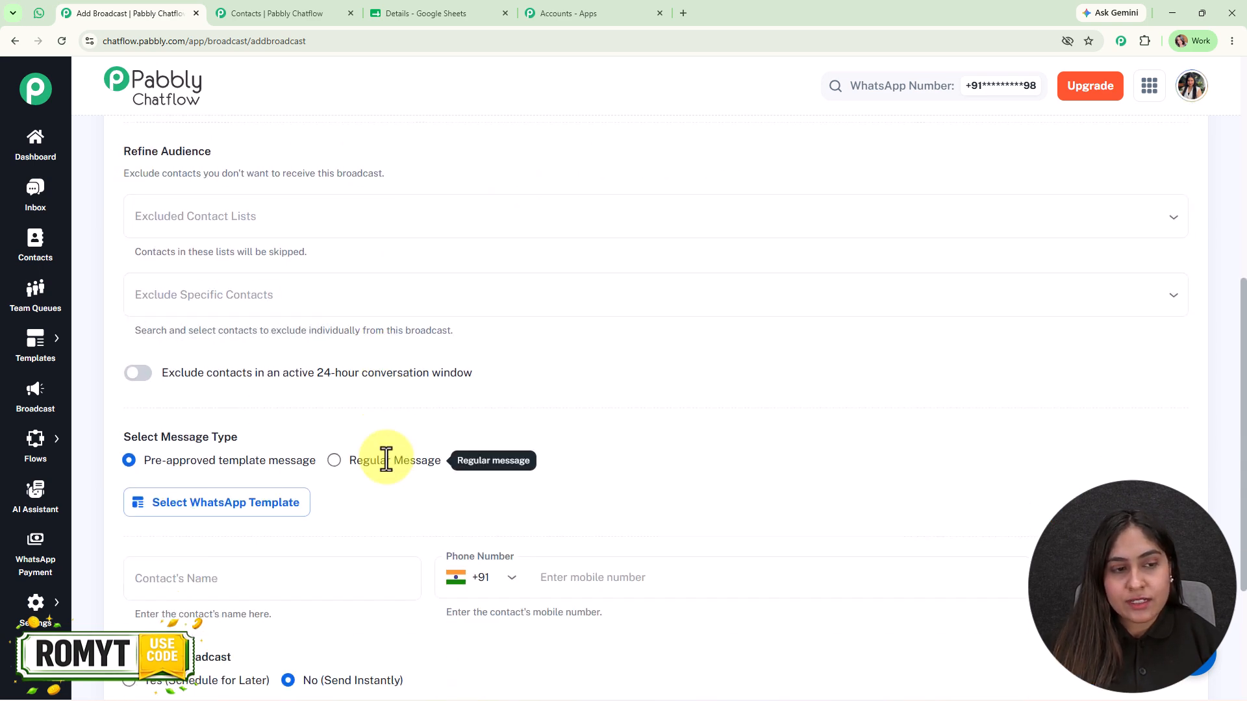
pyautogui.moveTo(206, 257)
pyautogui.moveTo(172, 233); pyautogui.dragTo(457, 256)
pyautogui.click(552, 255)
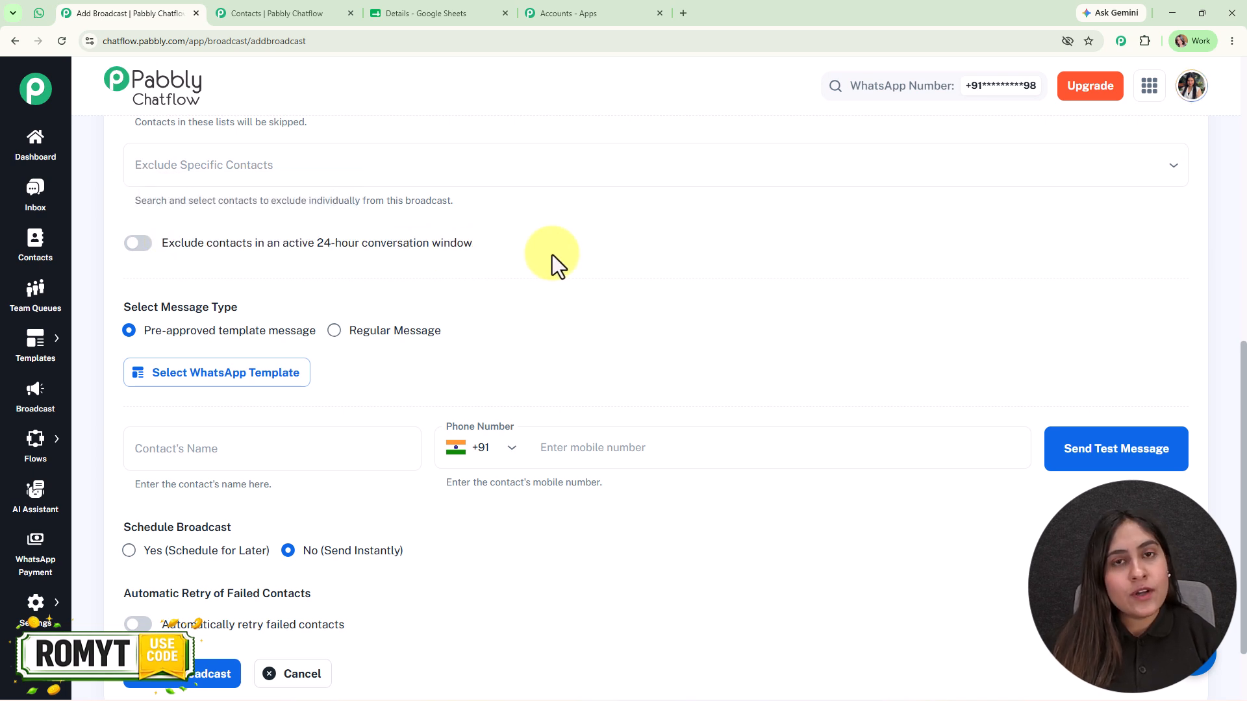
pyautogui.scroll(-2, 560, 255)
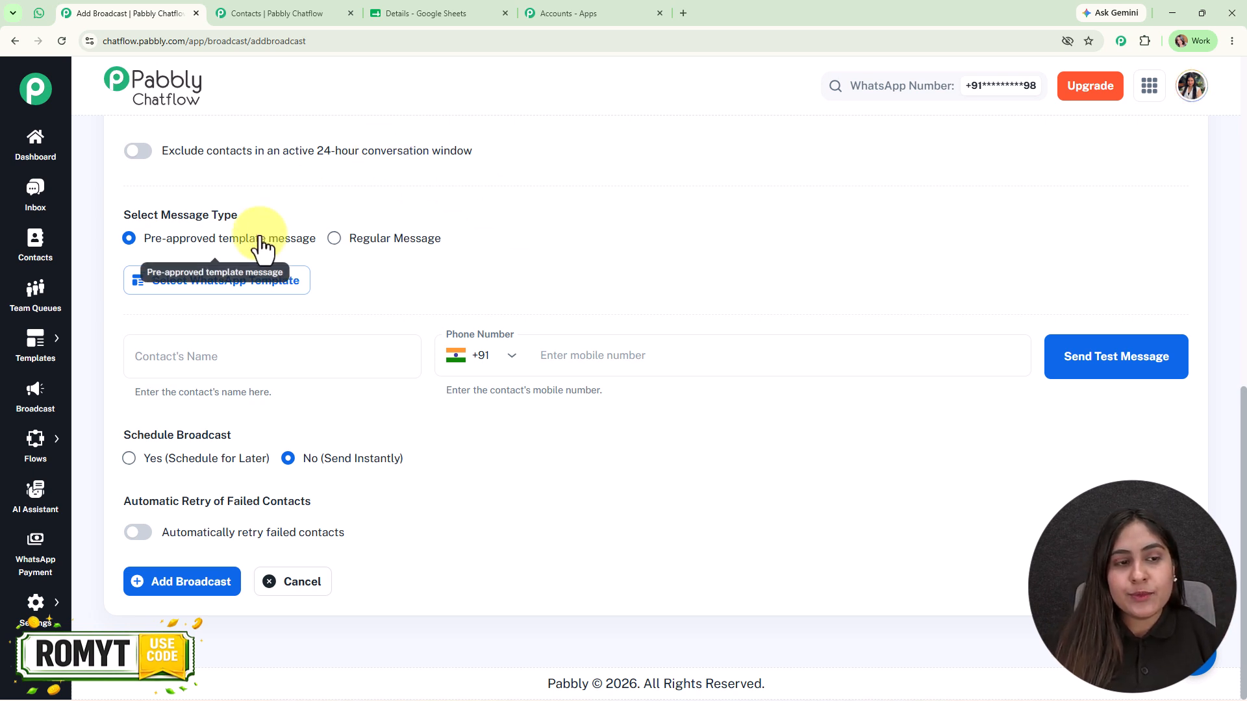
# Try a regular text message with the sample content "hghbfdvb", then return to the pre-approved template message type.
pyautogui.click(397, 239)
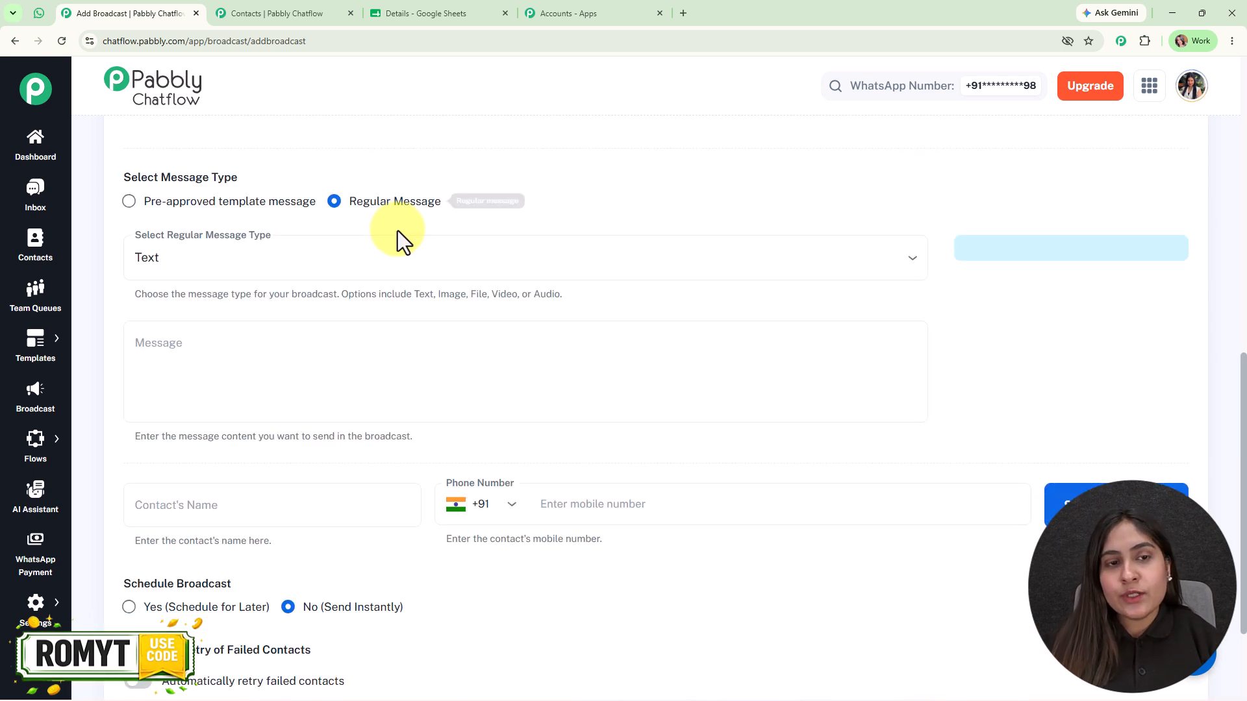
pyautogui.click(398, 243)
pyautogui.click(610, 212)
pyautogui.click(582, 344)
pyautogui.write('hghbfdvb')
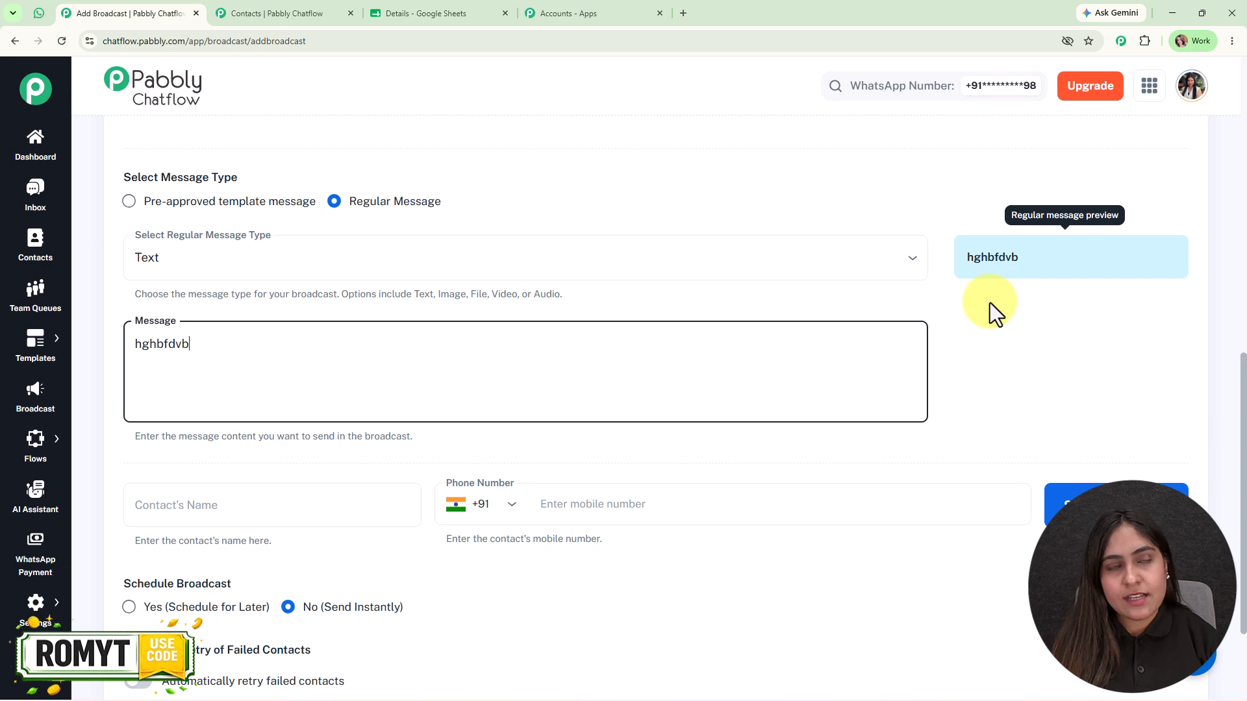
pyautogui.click(230, 200)
# Search the approved WhatsApp templates for "gym" and choose gym_comeback_offer for the broadcast.
pyautogui.click(279, 279)
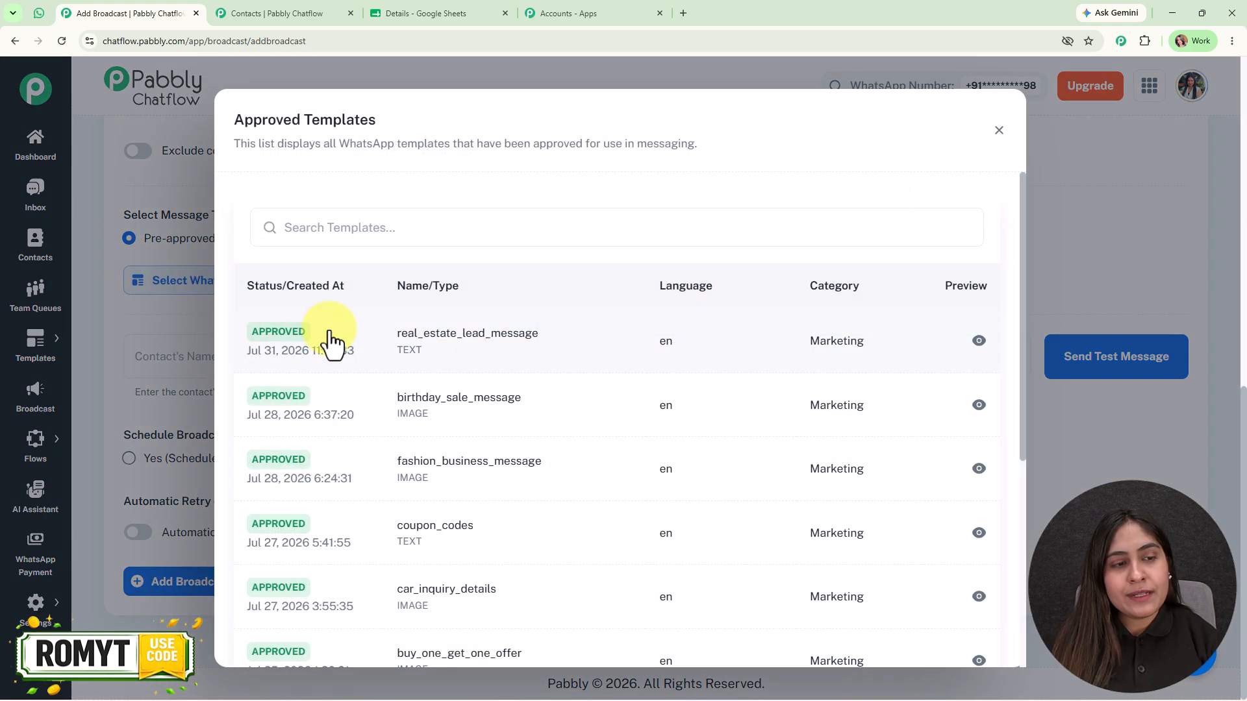
pyautogui.click(385, 229)
pyautogui.write('gym')
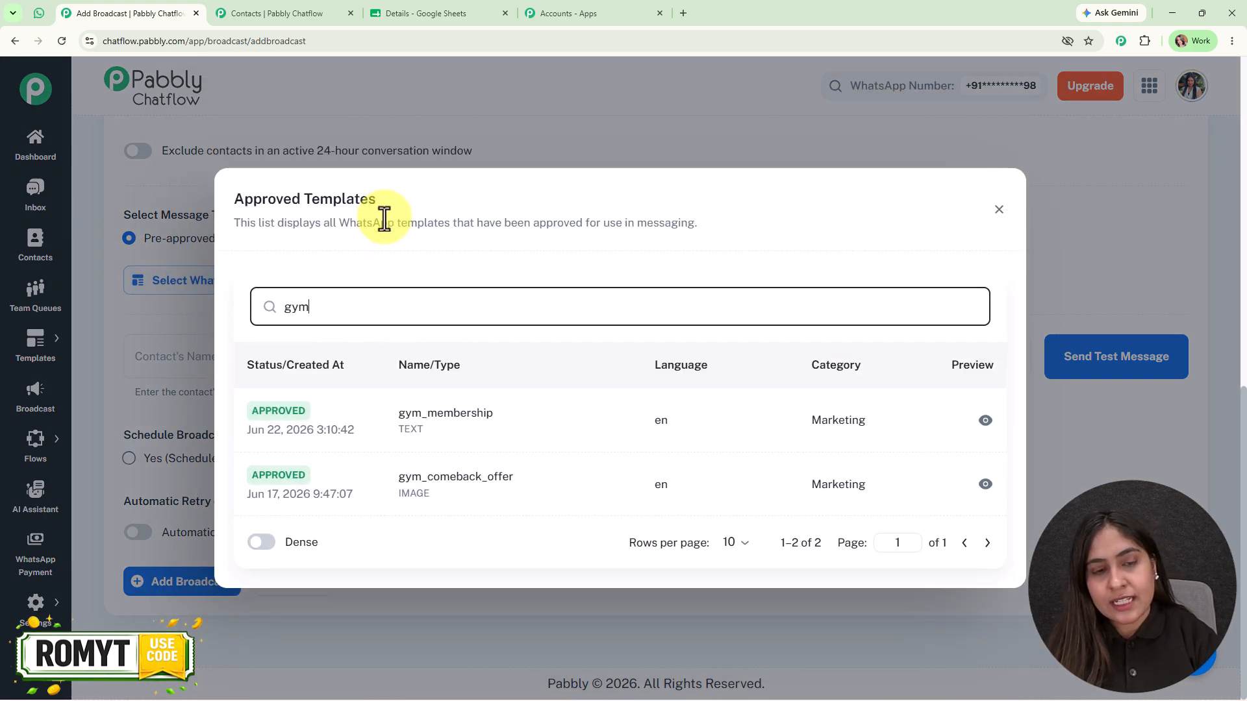
pyautogui.click(438, 487)
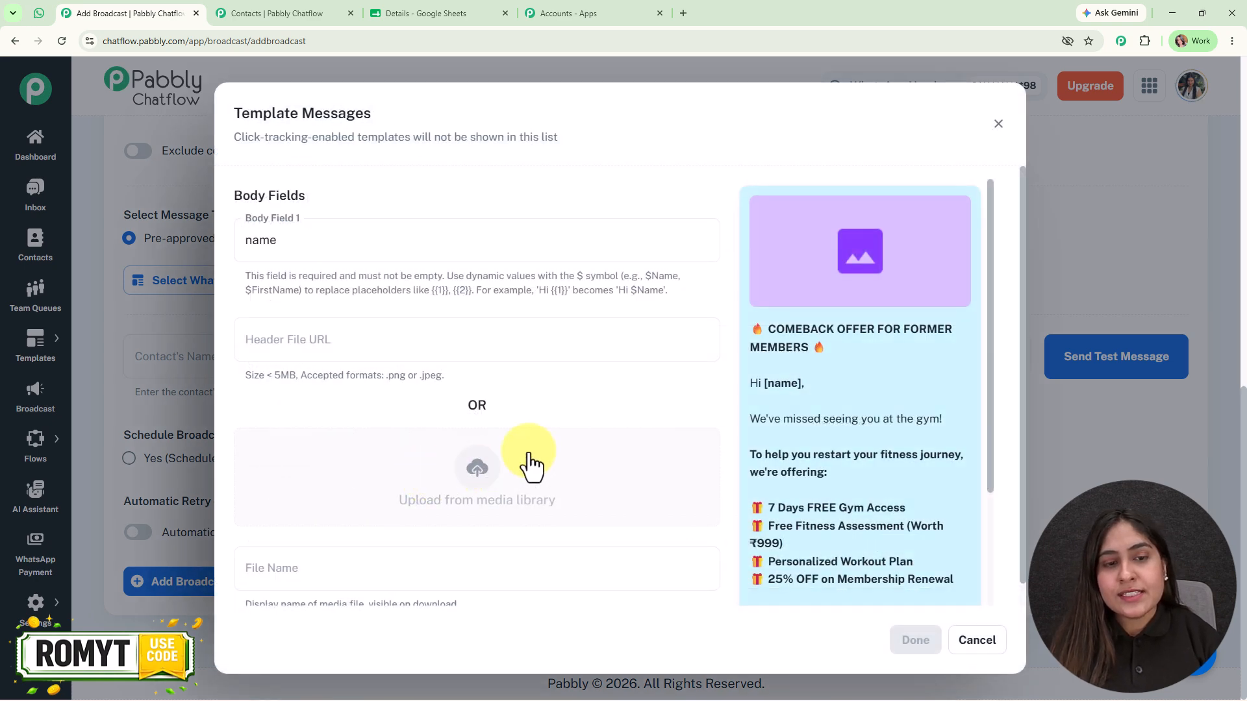
pyautogui.scroll(-3, 851, 422)
pyautogui.scroll(3, 852, 427)
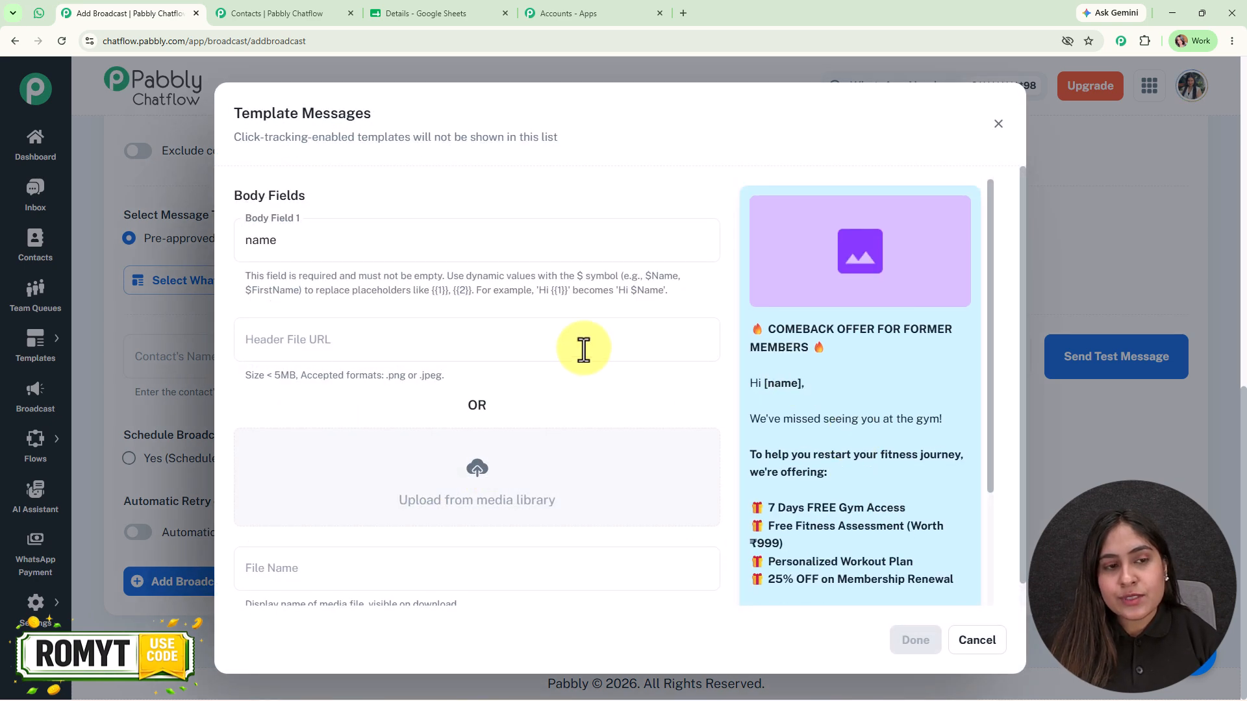
# Replace the value of Body Field 1 with the $Name variable copied from the Contact Custom Fields settings.
pyautogui.moveTo(808, 388); pyautogui.dragTo(757, 385)
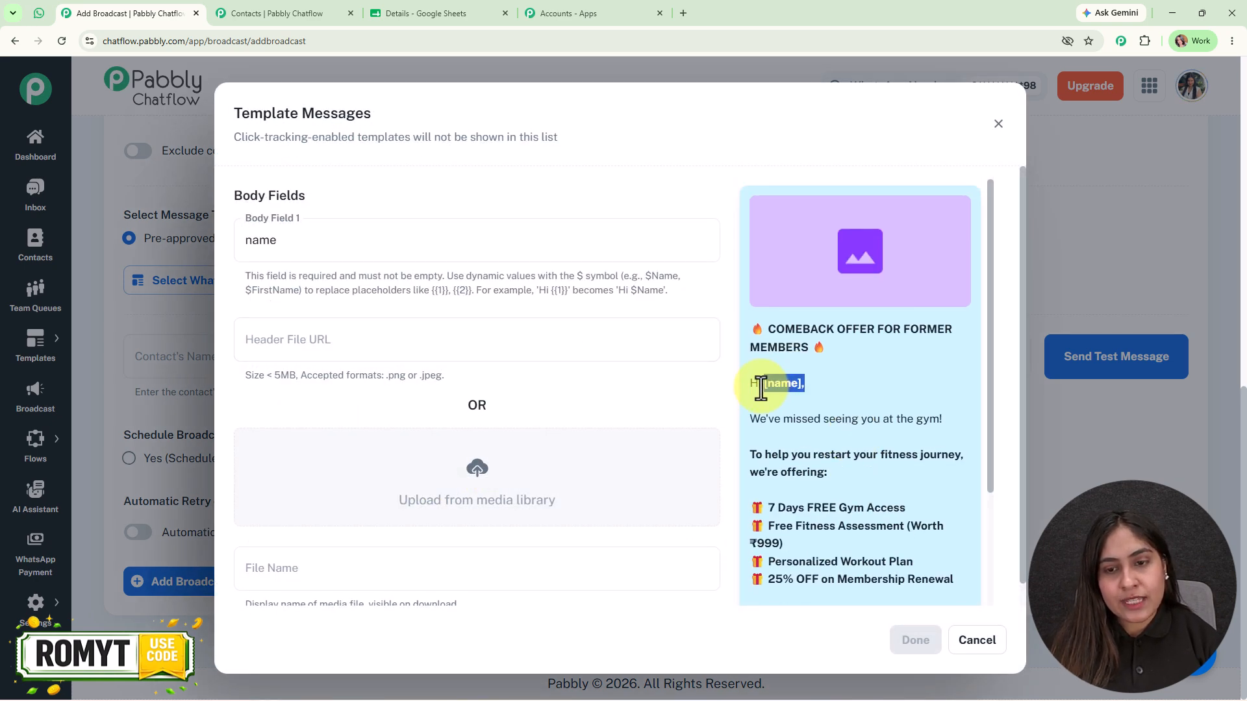
pyautogui.click(870, 388)
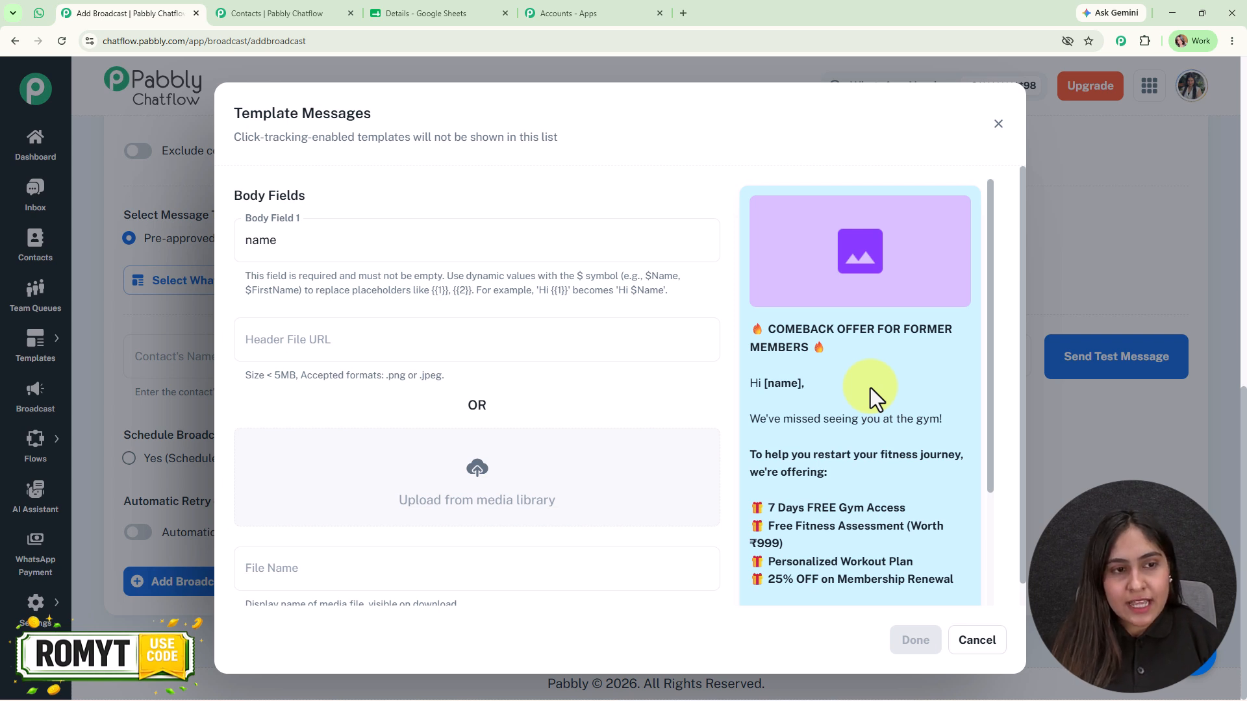
pyautogui.moveTo(279, 240); pyautogui.dragTo(213, 240)
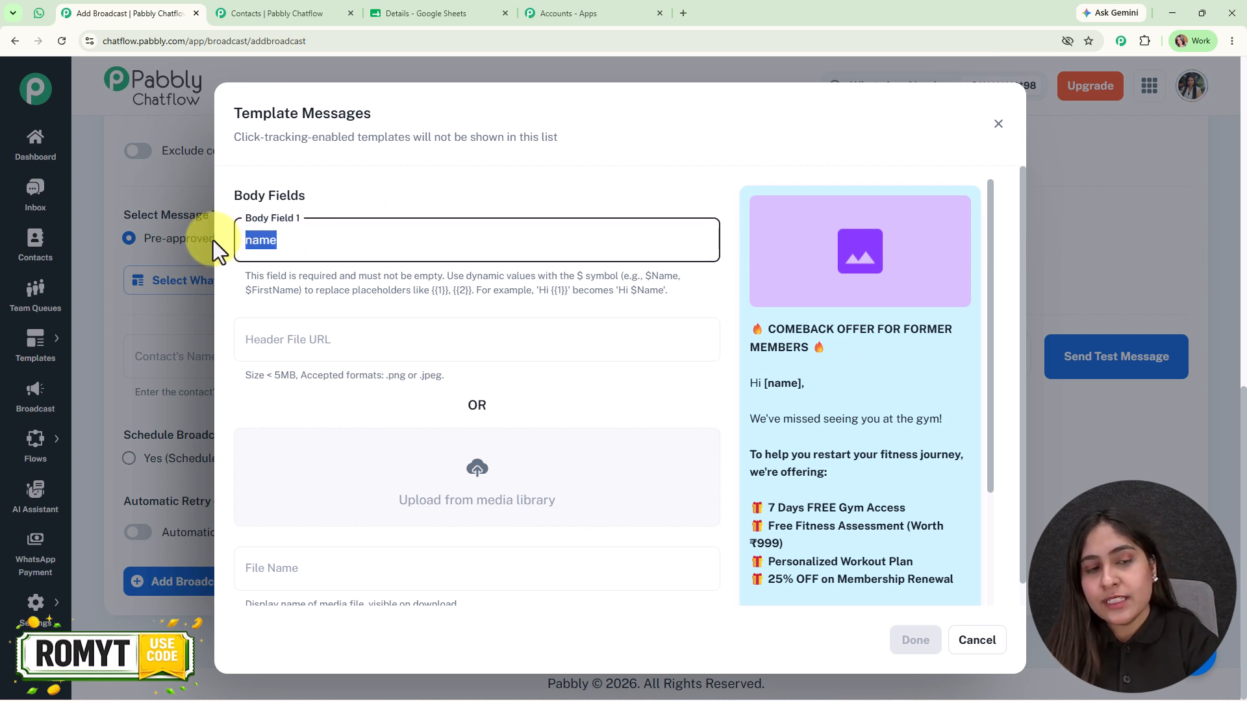
pyautogui.press('BackSpace')
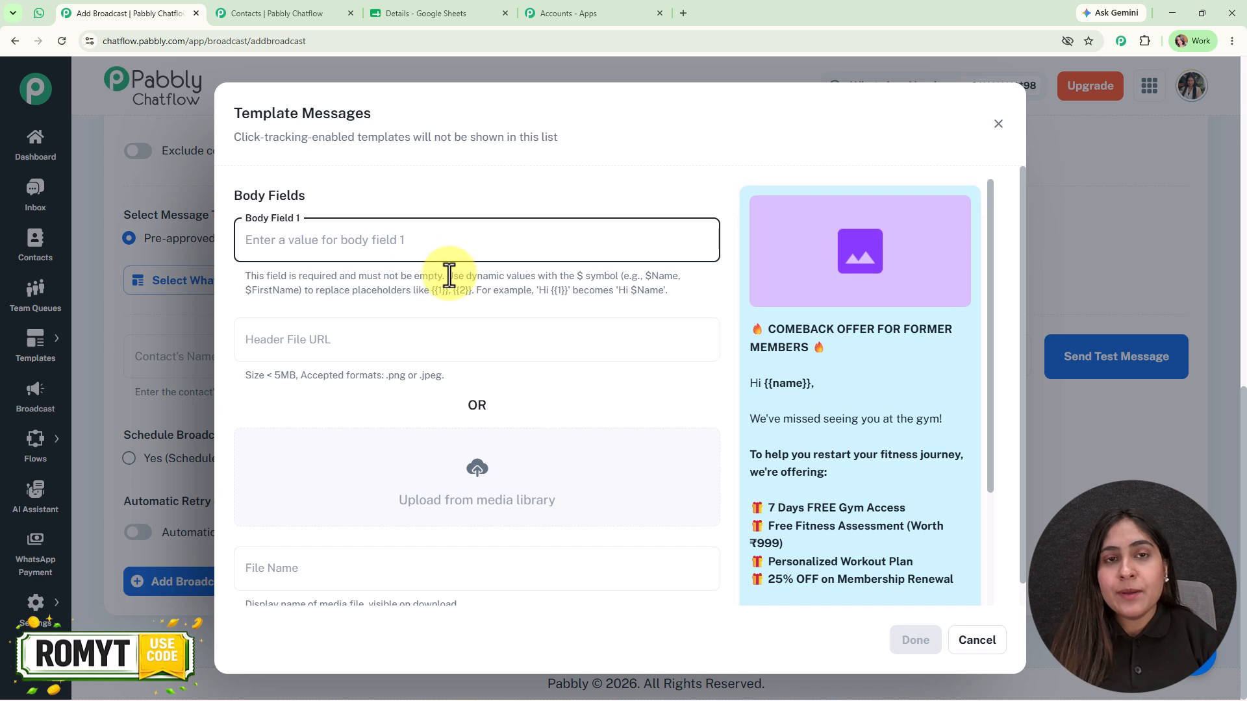
pyautogui.click(300, 13)
pyautogui.moveTo(39, 604)
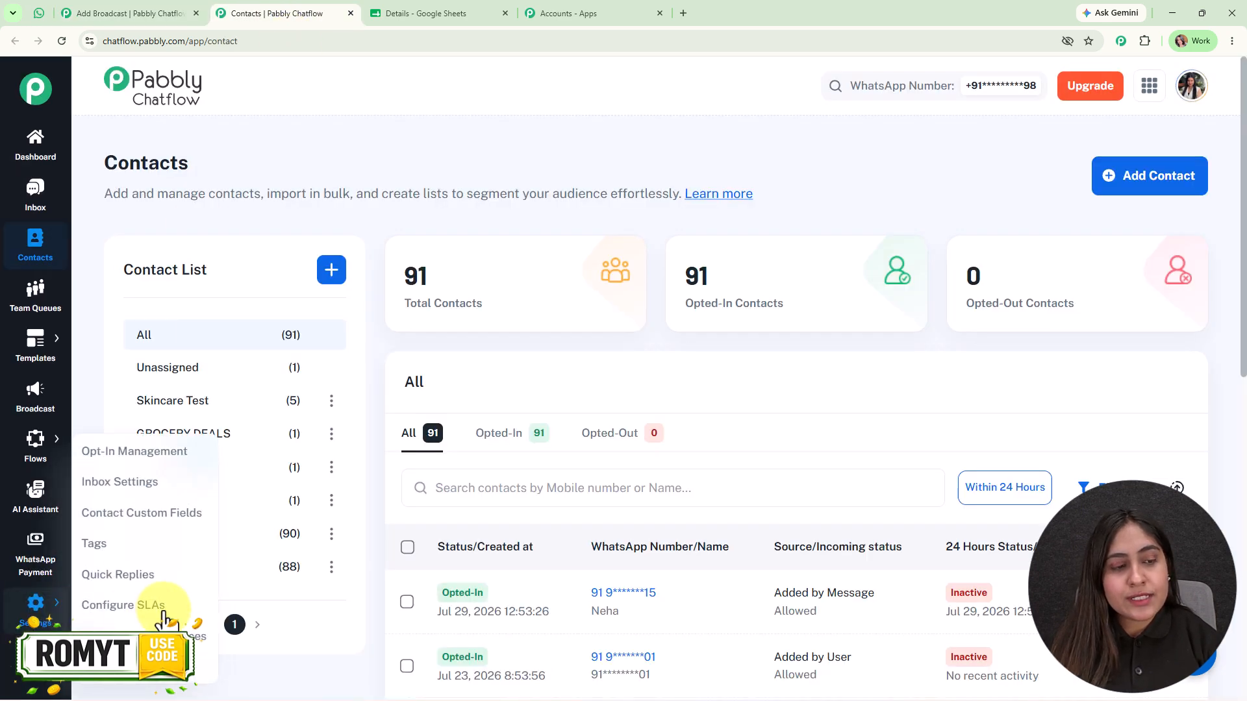
pyautogui.click(148, 512)
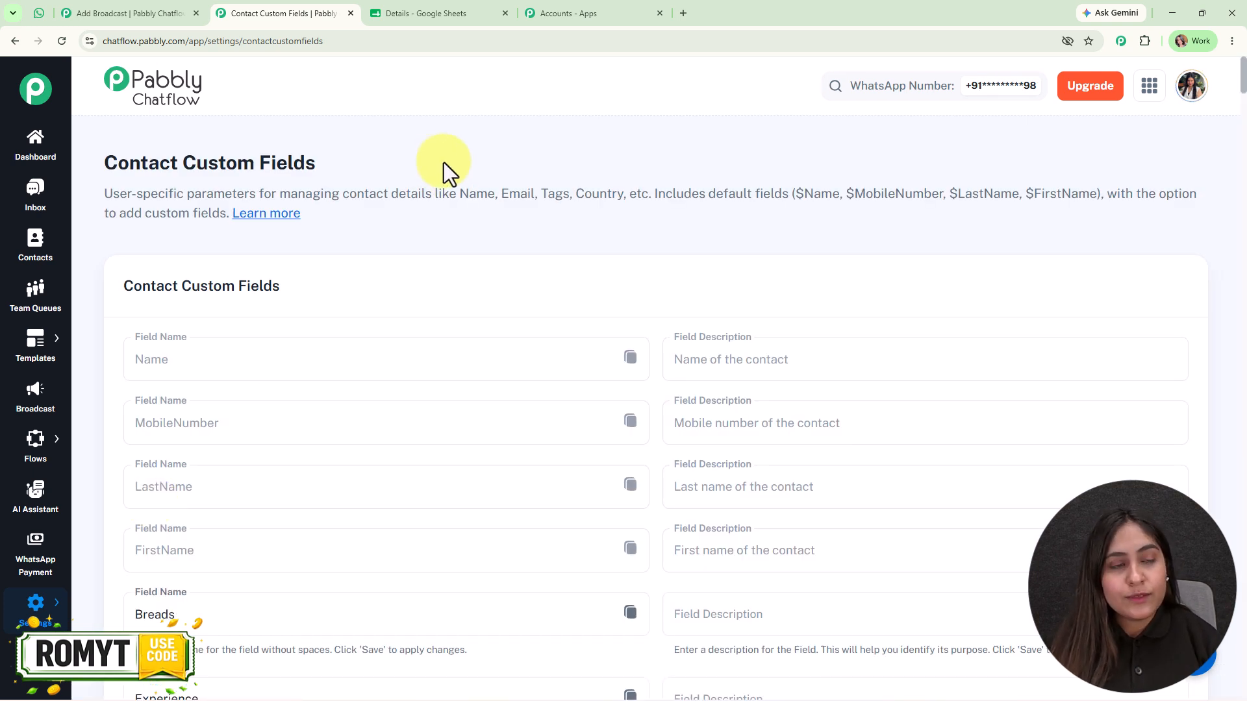
pyautogui.scroll(-2, 443, 162)
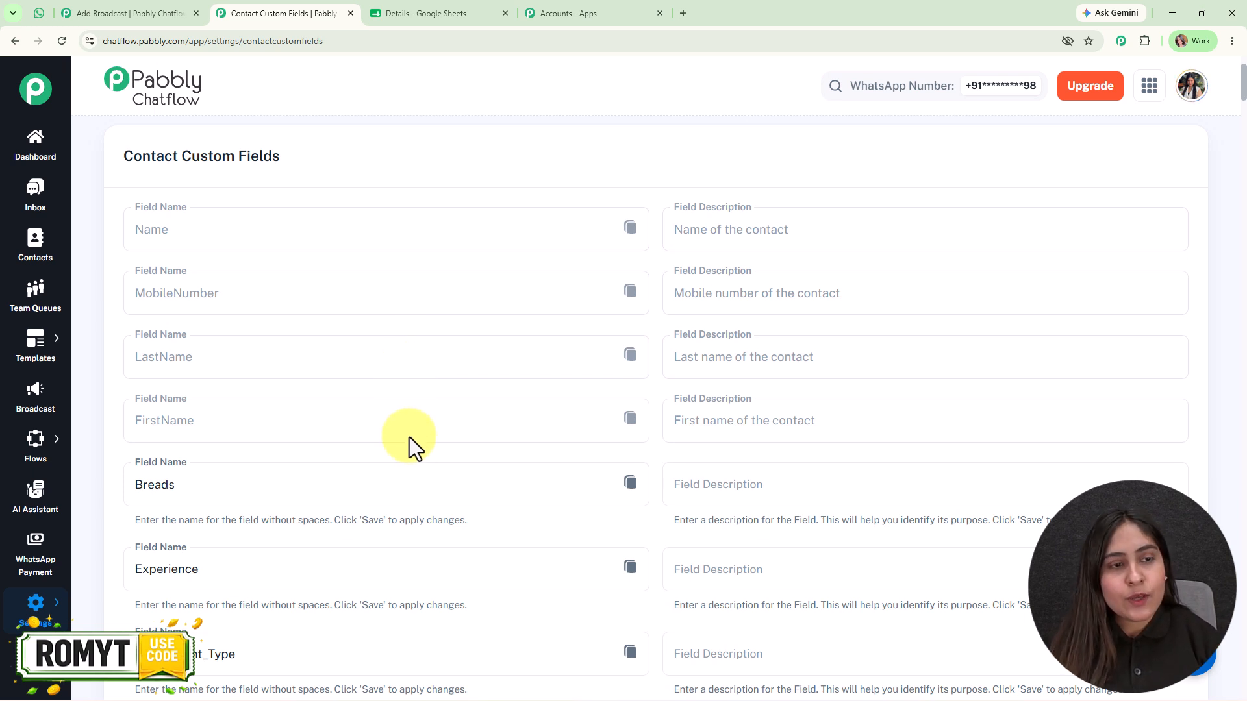
pyautogui.click(631, 227)
pyautogui.click(152, 9)
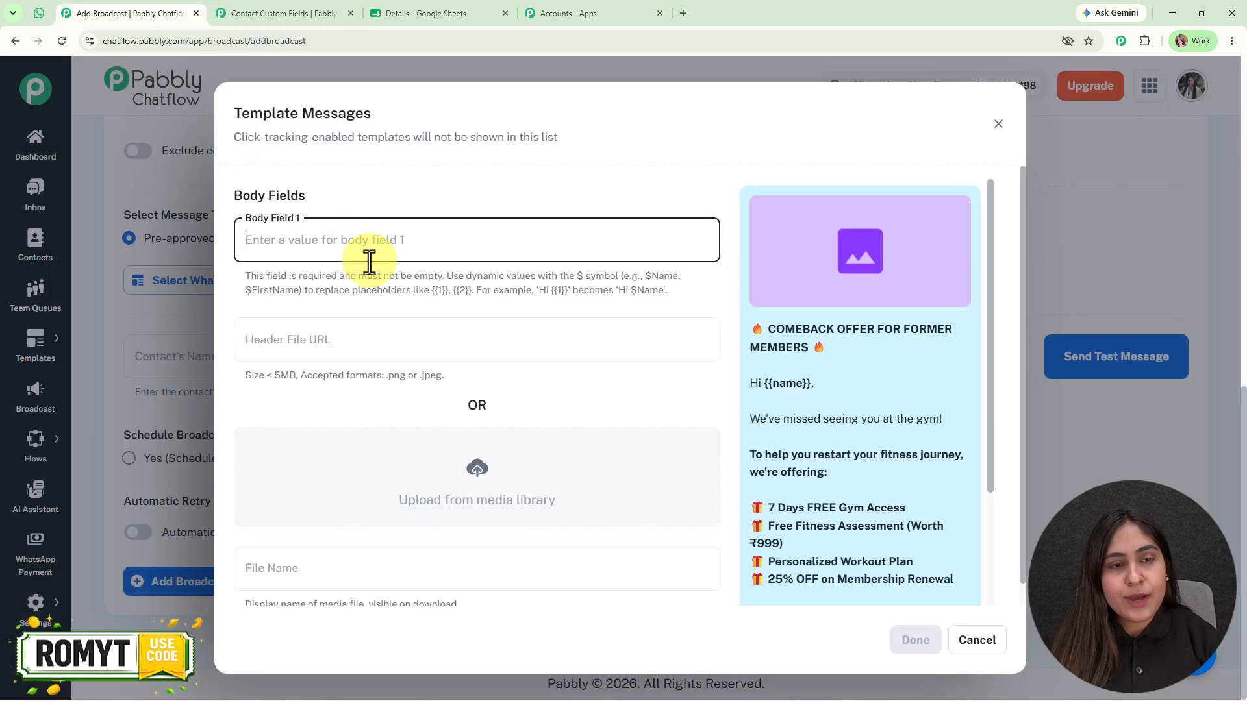
pyautogui.hotkey('ctrl', 'v')
# Insert the "Gyms Offer for Lost Members" image from the media library as the template header and apply the template.
pyautogui.click(477, 501)
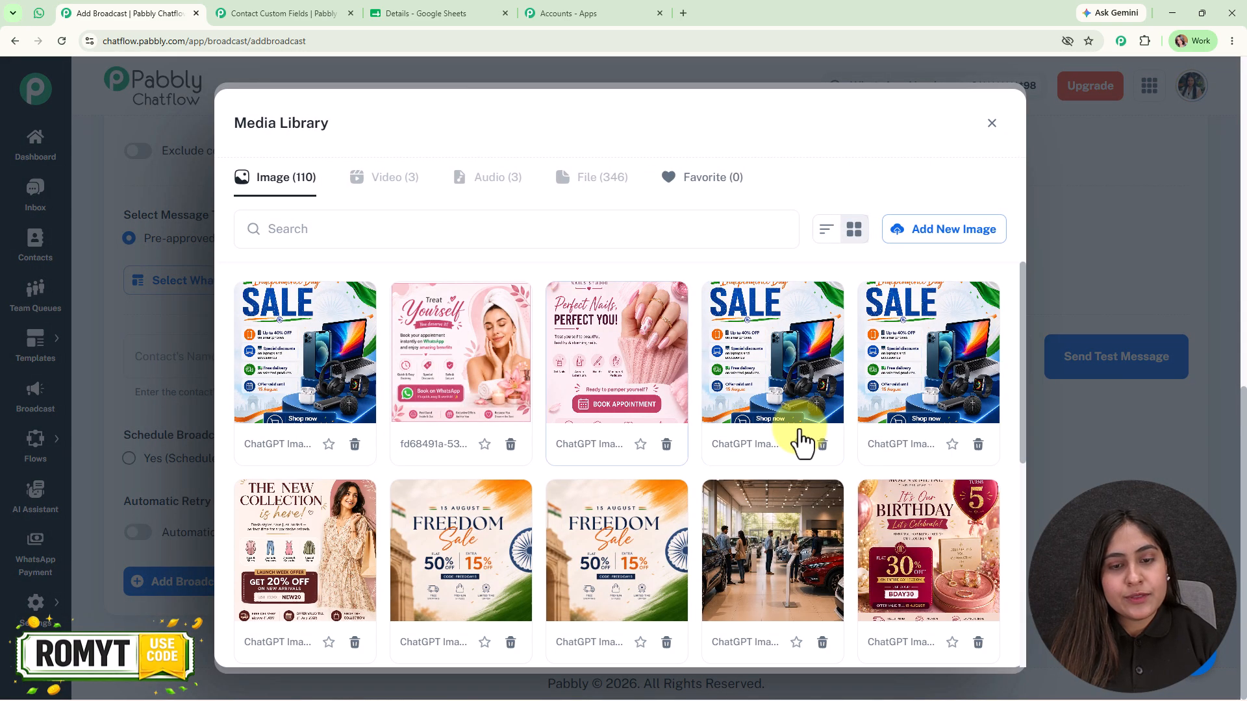
pyautogui.scroll(-6, 796, 435)
pyautogui.scroll(-5, 802, 442)
pyautogui.click(799, 448)
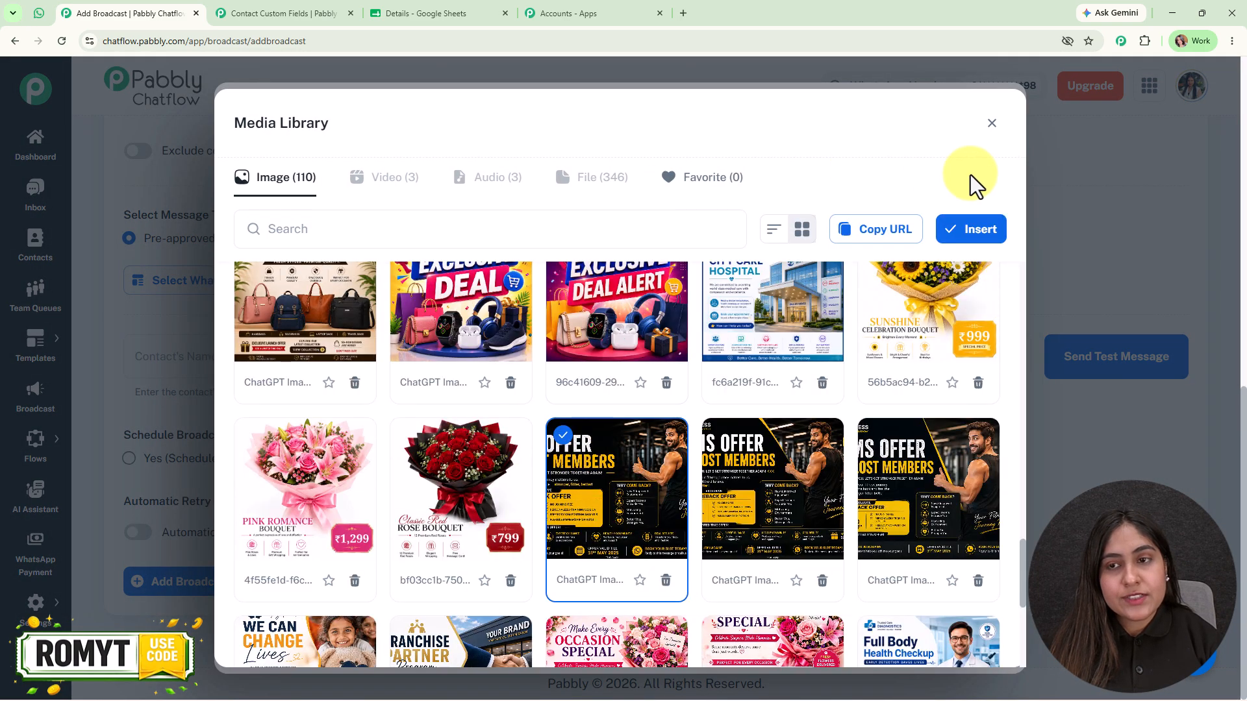
pyautogui.click(984, 233)
pyautogui.click(925, 644)
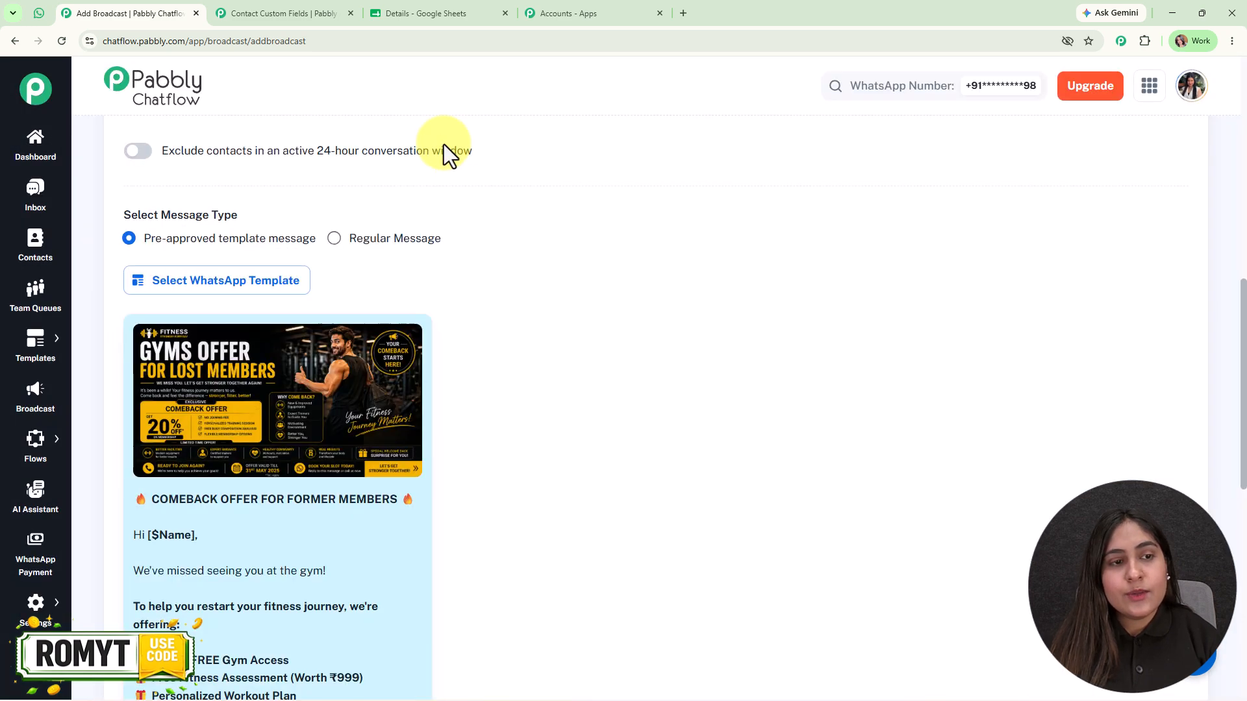
# Send a test message of the broadcast after filling in the test contact's name and mobile number.
pyautogui.scroll(-4, 552, 352)
pyautogui.scroll(-5, 563, 352)
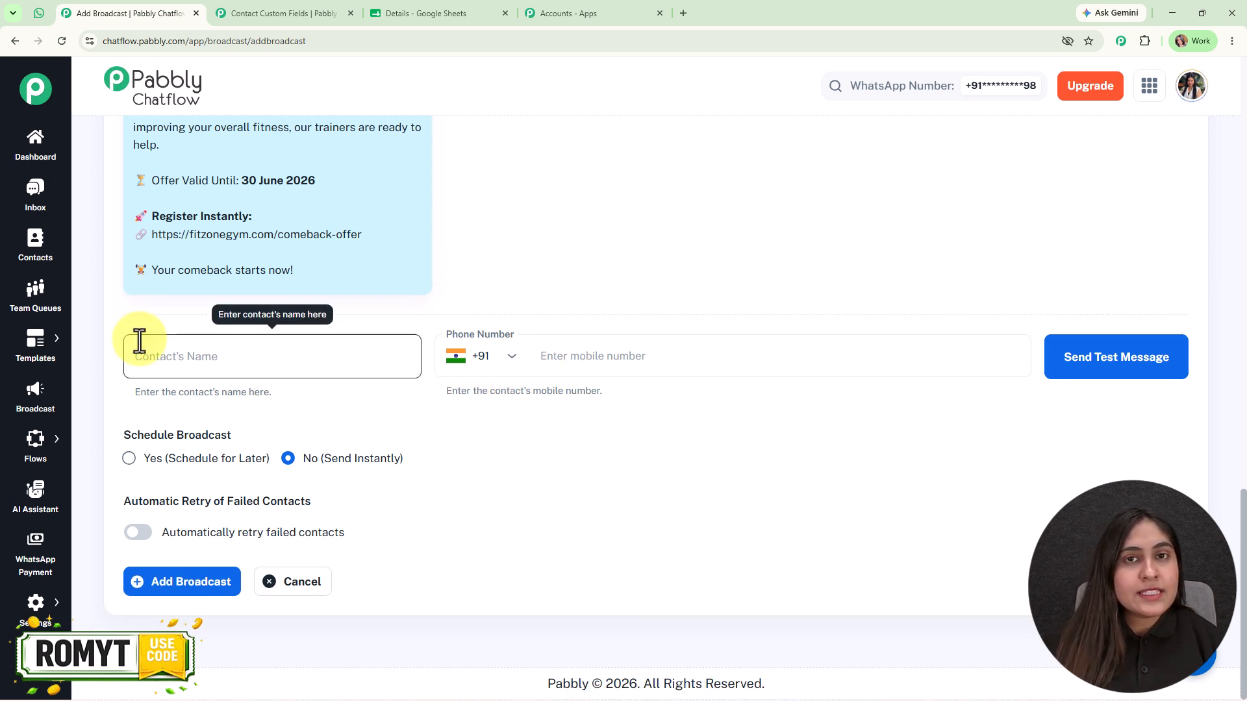
pyautogui.click(328, 342)
pyautogui.write('Roma')
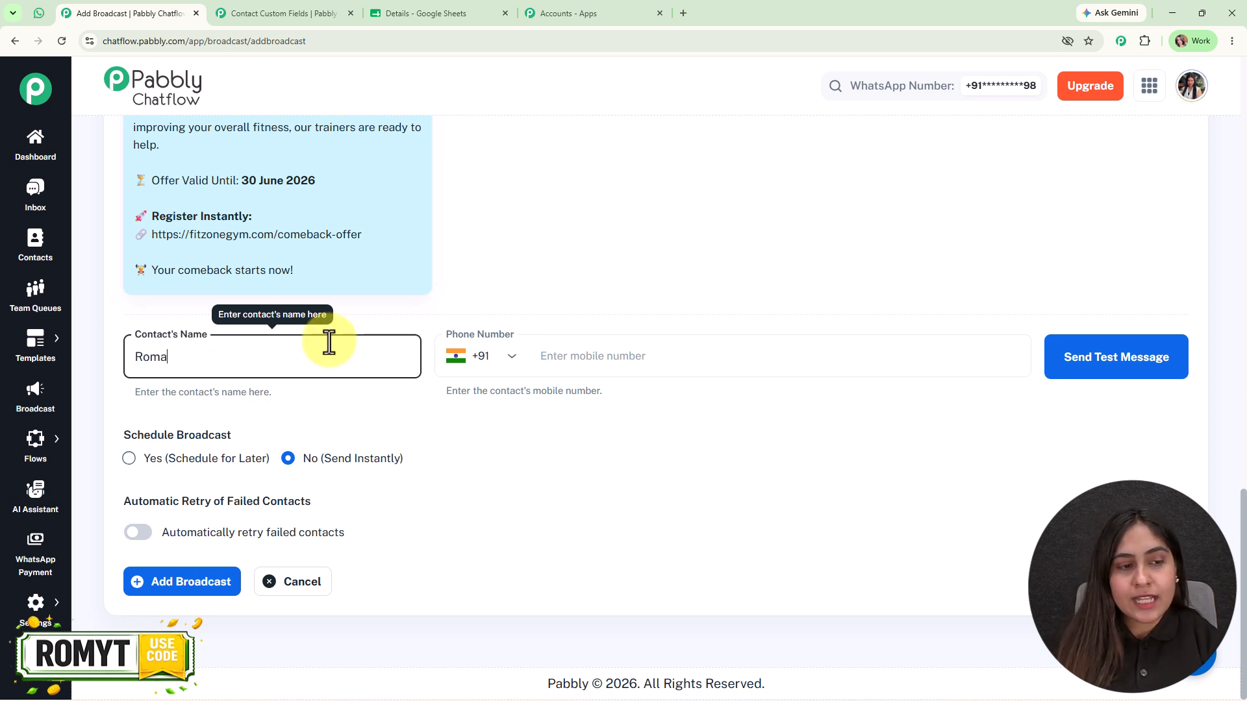
pyautogui.click(661, 356)
pyautogui.write('88')
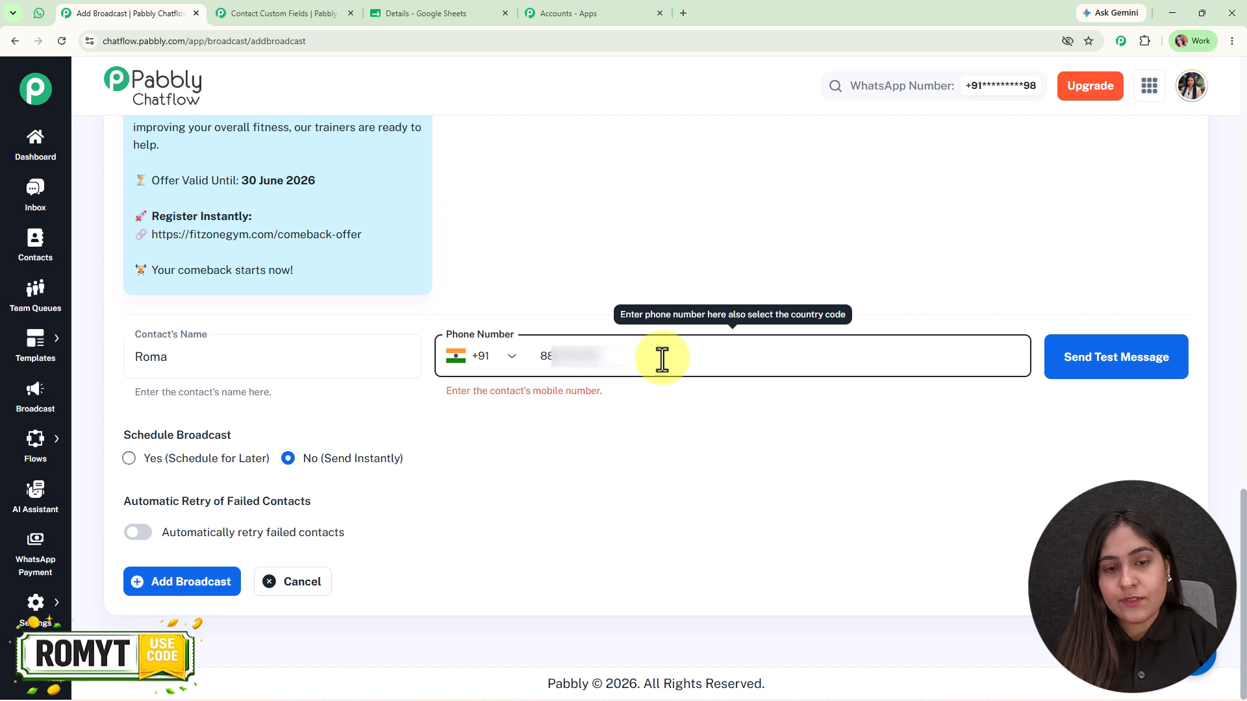
pyautogui.click(1080, 378)
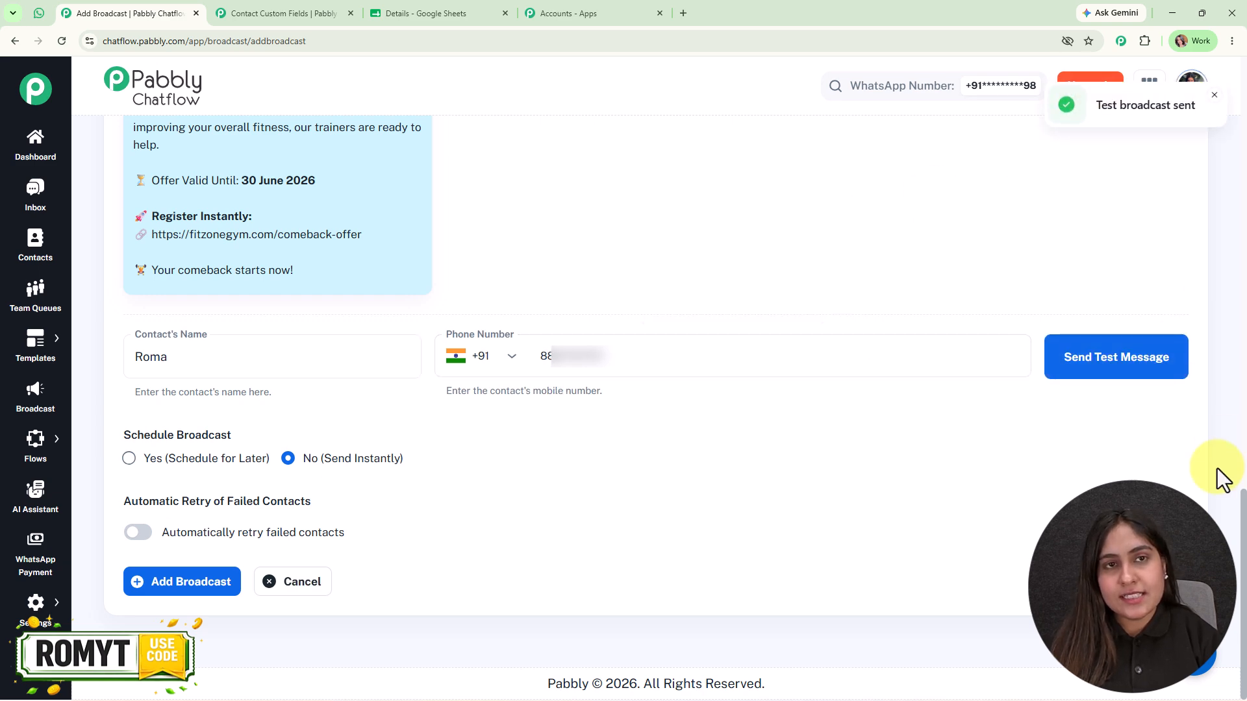
# Switch to WhatsApp Web and check the personalized greeting and content of the received comeback offer message.
pyautogui.click(48, 8)
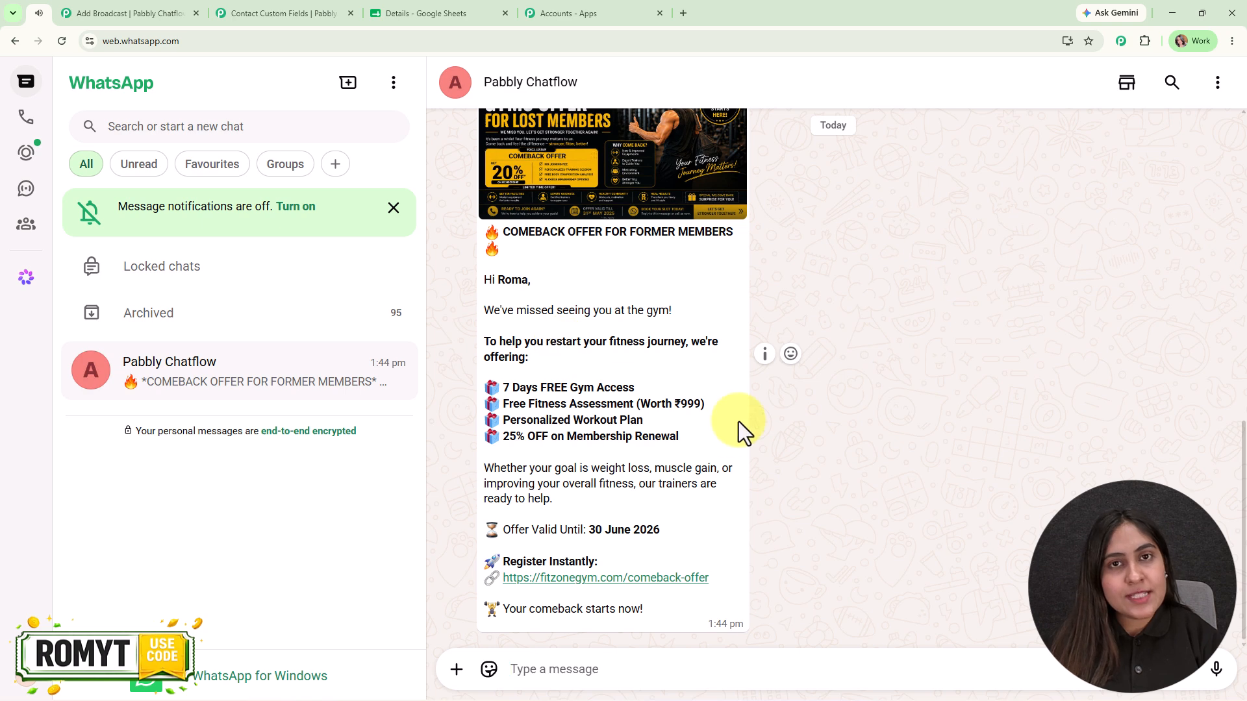
pyautogui.tripleClick(493, 280)
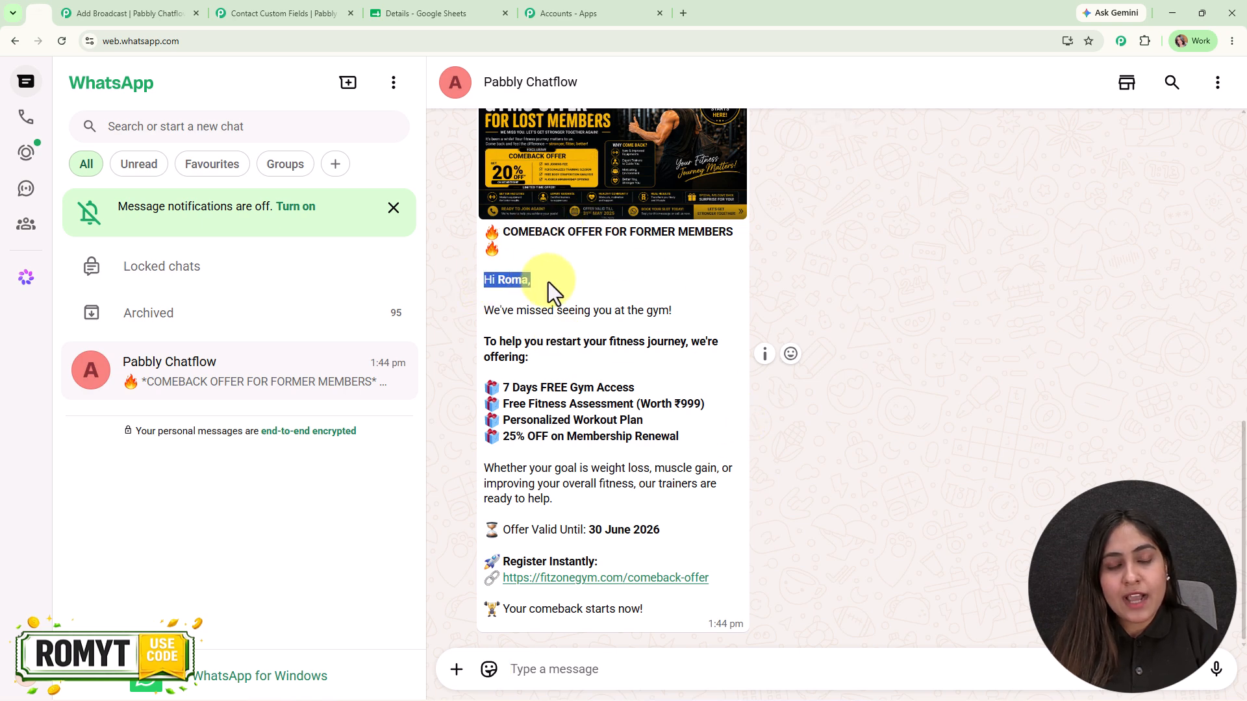
pyautogui.click(687, 281)
pyautogui.scroll(8, 718, 608)
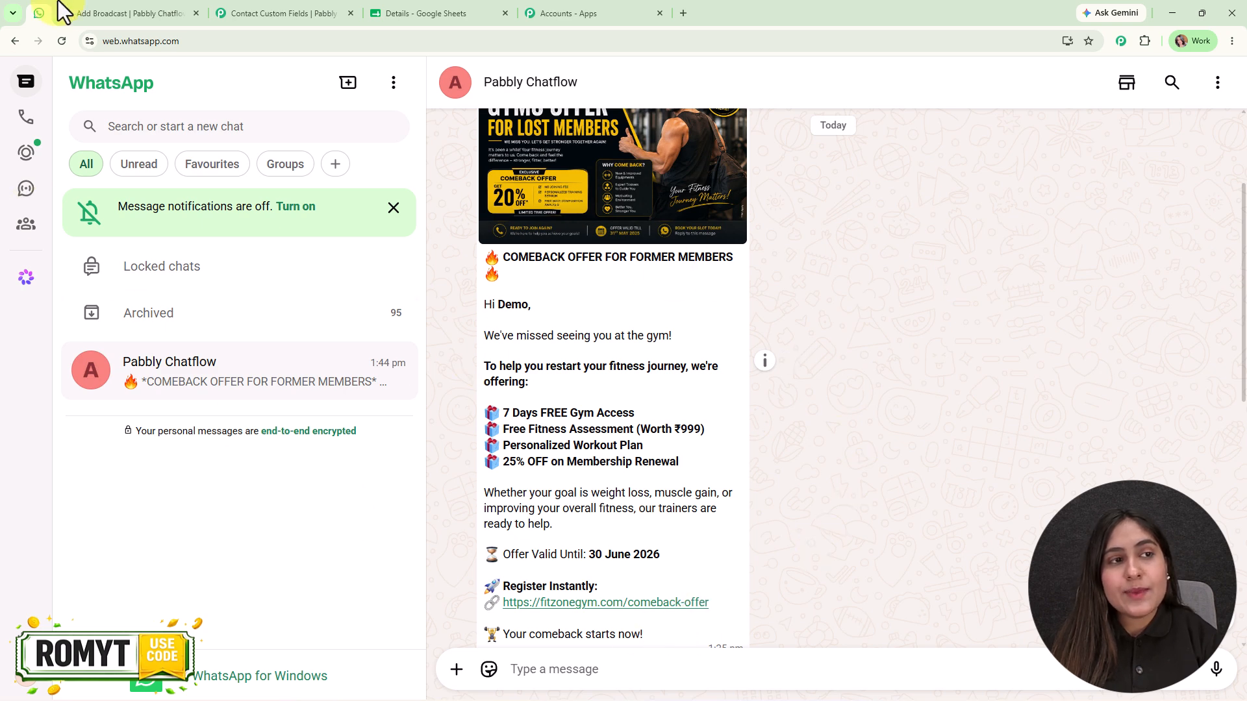
# Return to the Pabbly Chatflow broadcast form and schedule the broadcast for 08/31/2026 at 01:00 PM.
pyautogui.click(89, 12)
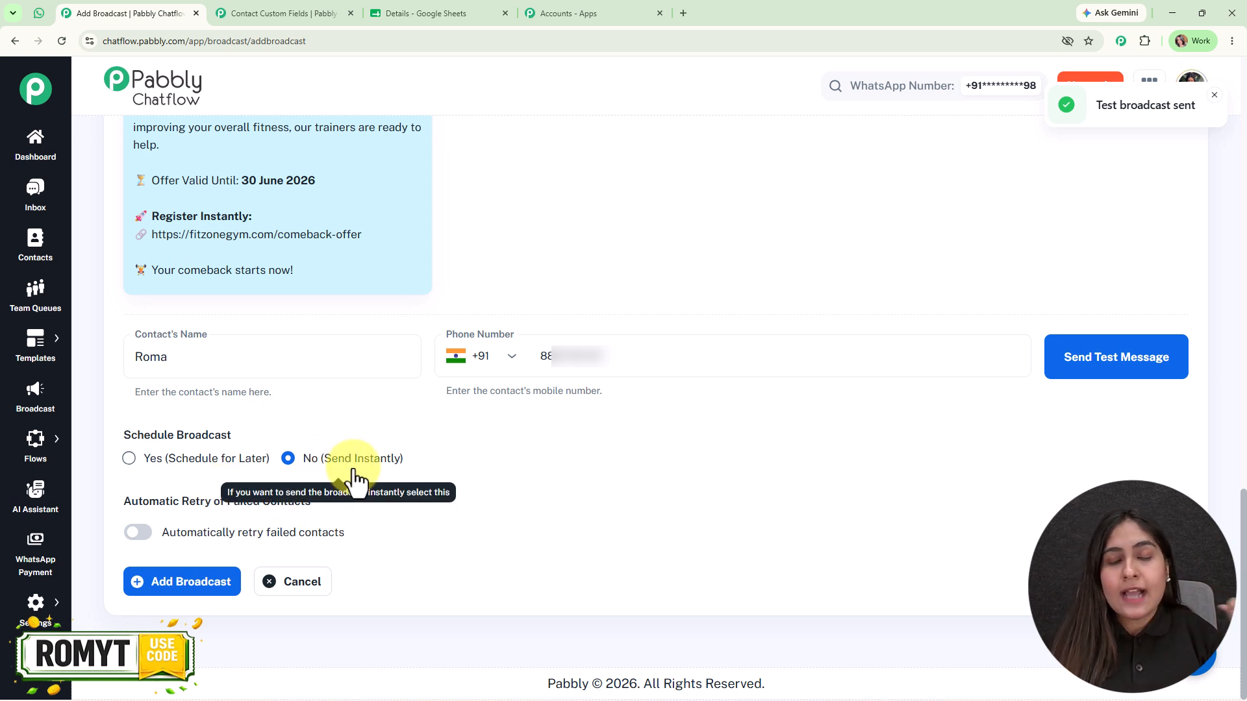
pyautogui.click(209, 462)
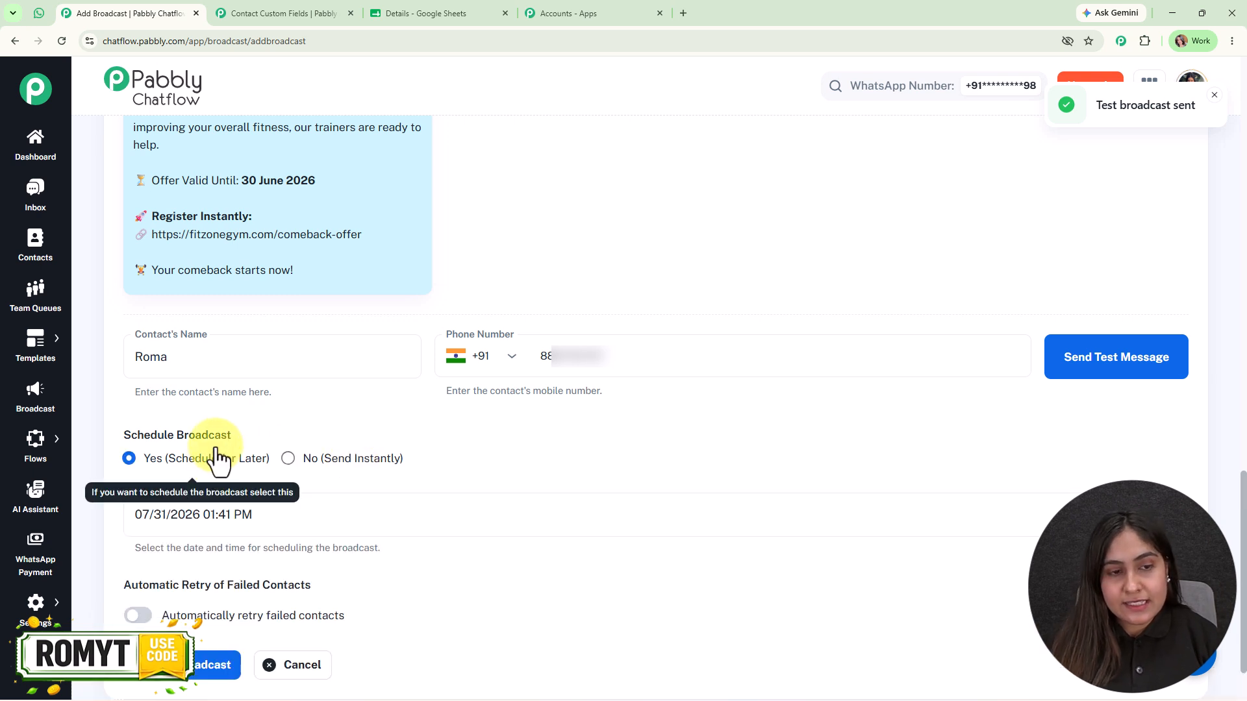
pyautogui.click(879, 499)
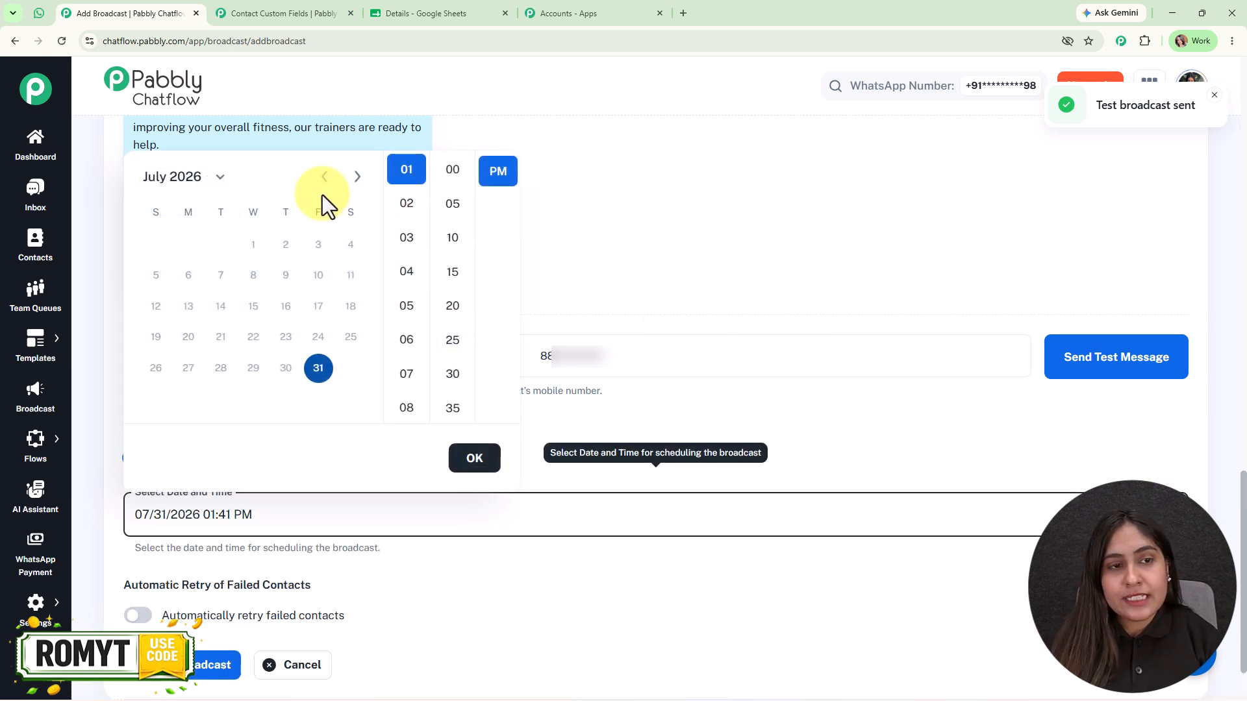
pyautogui.click(358, 176)
pyautogui.click(188, 399)
pyautogui.click(452, 170)
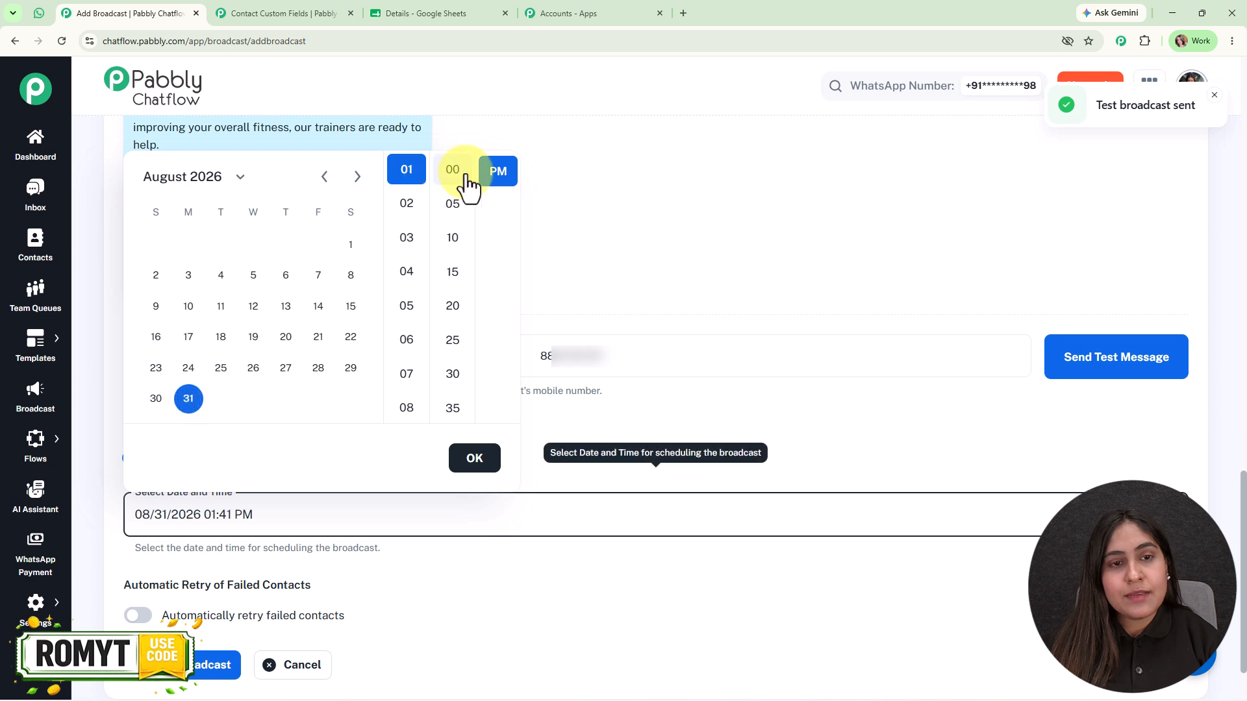
pyautogui.click(474, 458)
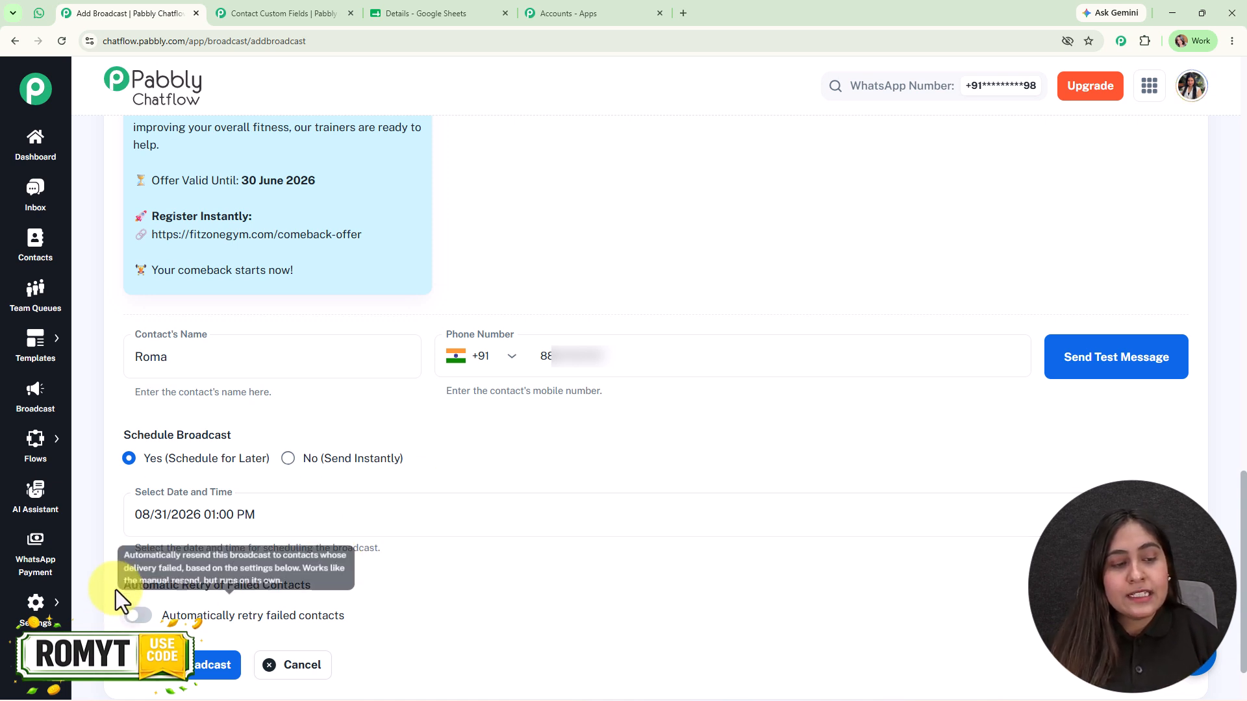
# Examine the Automatic Retry of Failed Contacts setting and its explanation.
pyautogui.moveTo(118, 587); pyautogui.dragTo(361, 586)
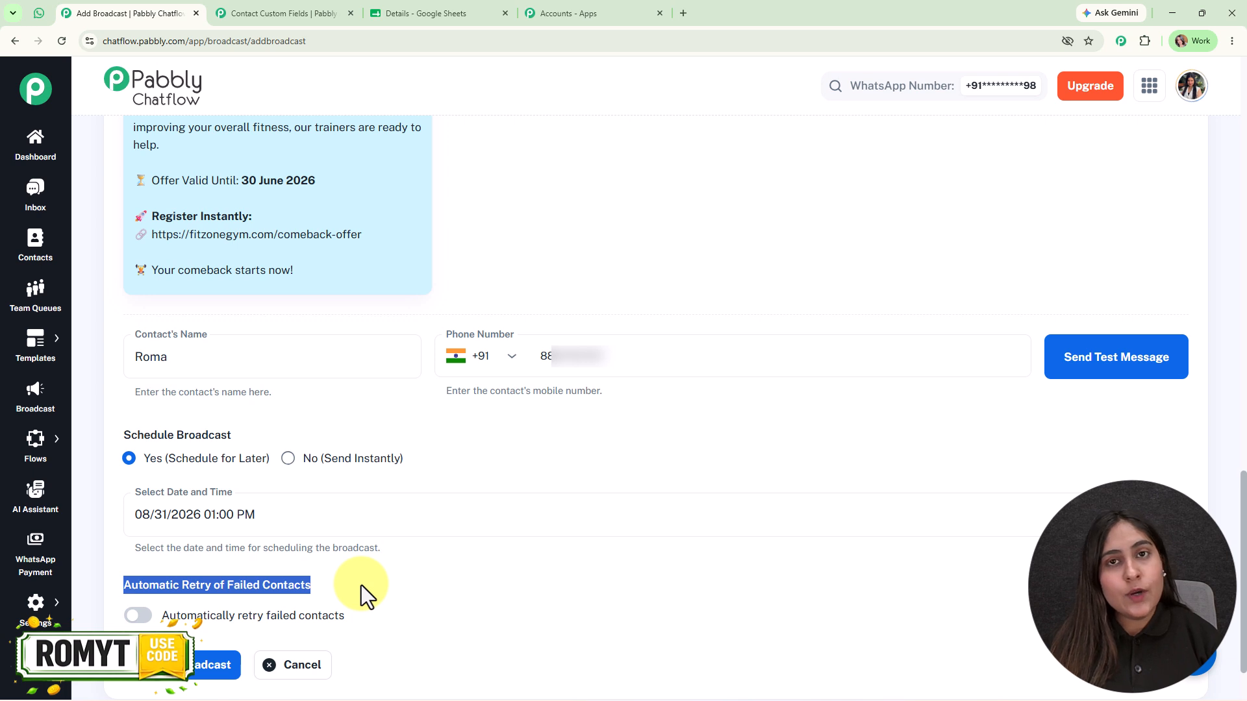
pyautogui.click(361, 586)
pyautogui.moveTo(149, 623)
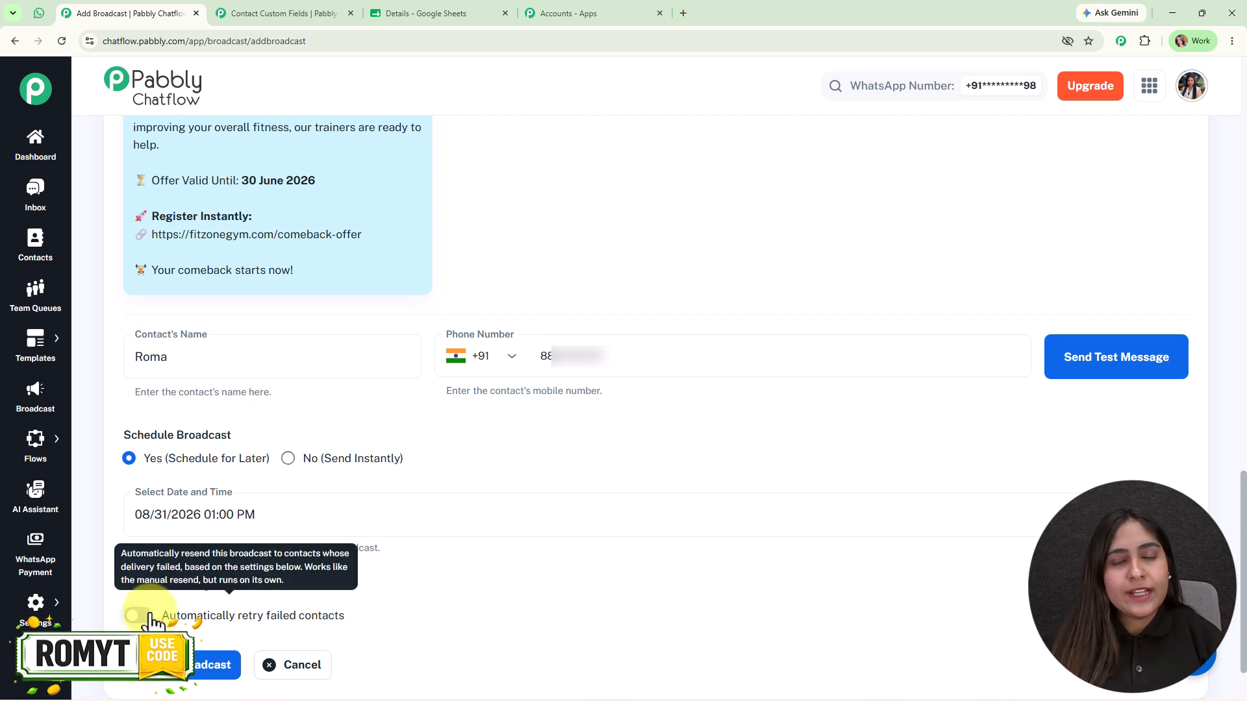
# Submit the completed form to create the scheduled comeback offer broadcast.
pyautogui.click(171, 680)
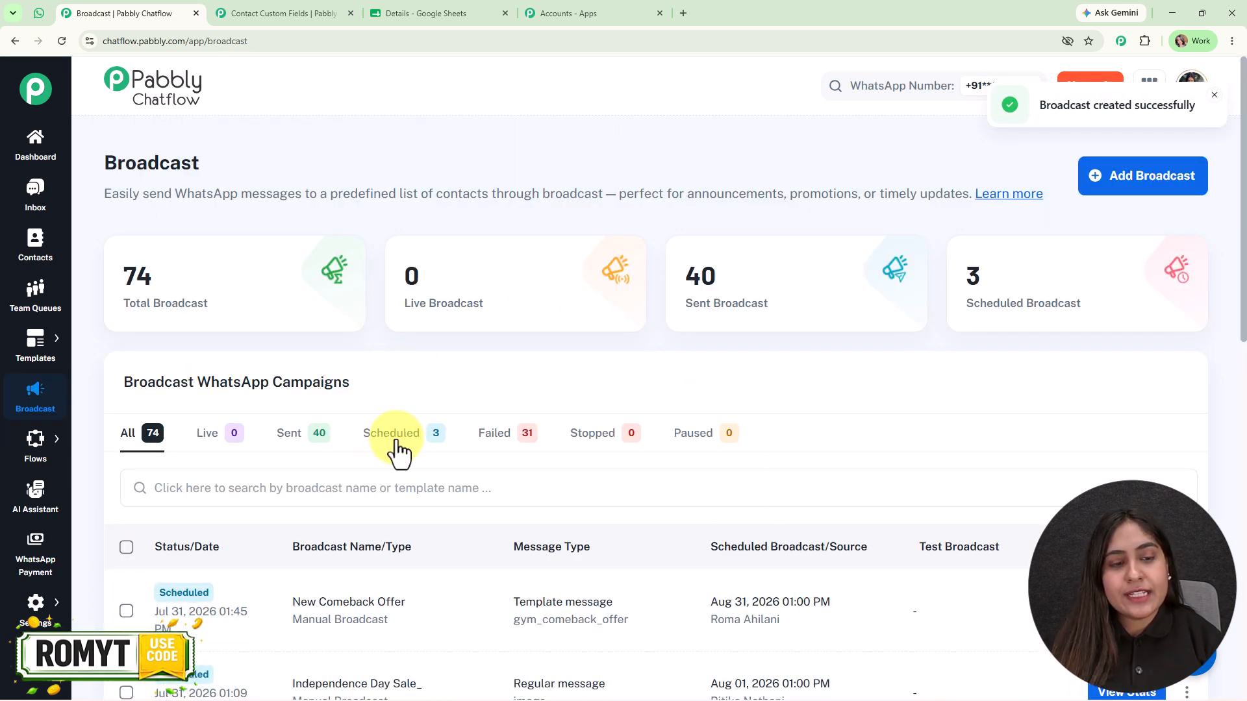
# Filter the broadcast campaigns to sent ones and examine the delivery statistics of the Fashion Offer broadcast.
pyautogui.click(296, 440)
pyautogui.scroll(-4, 1107, 457)
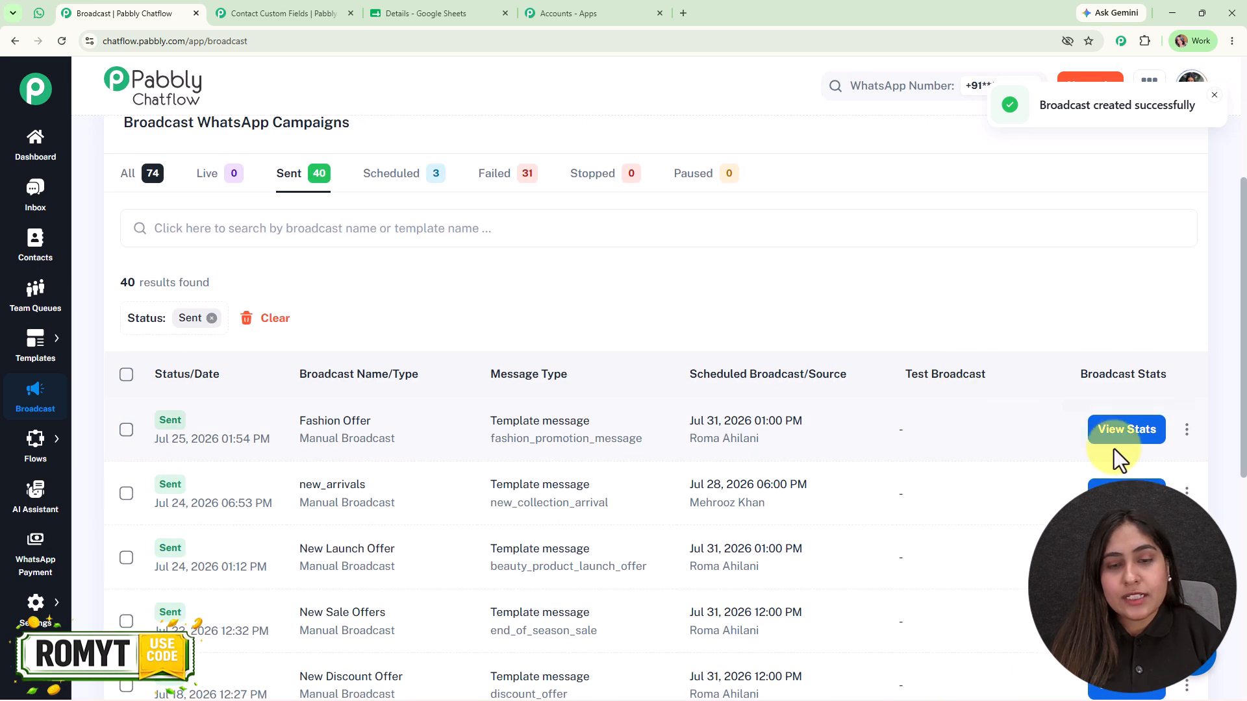
pyautogui.click(1126, 432)
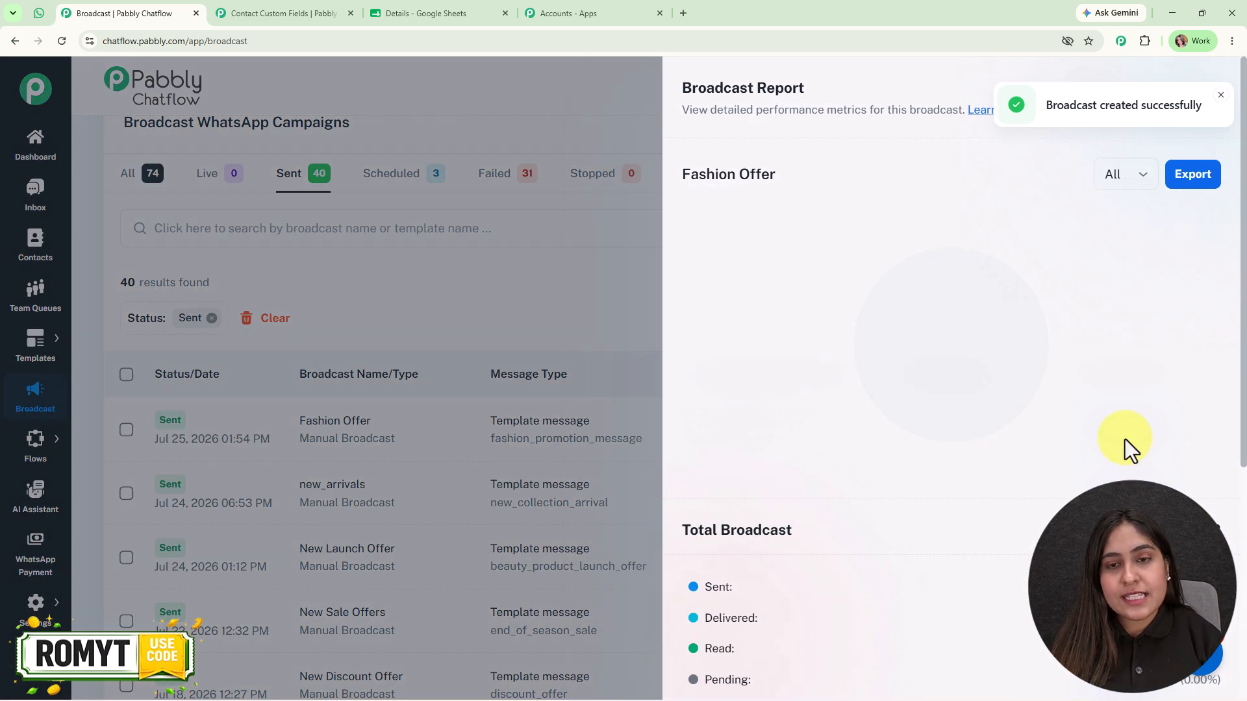
pyautogui.scroll(-5, 714, 290)
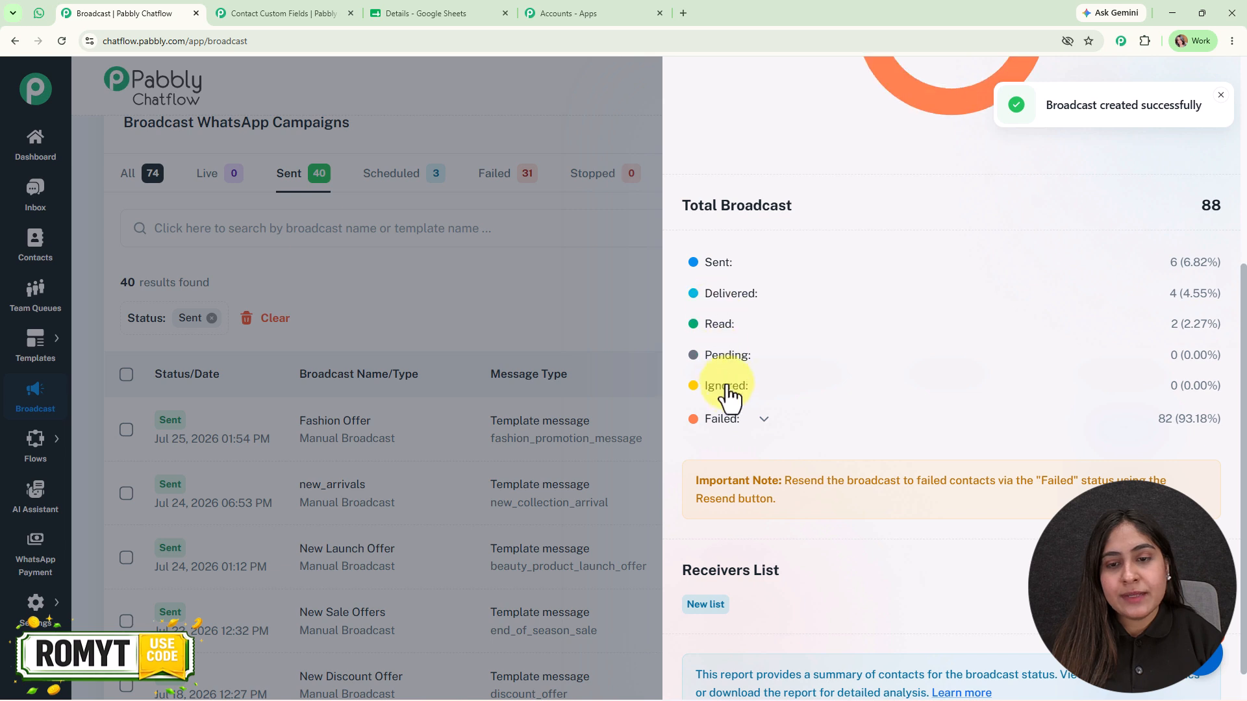
# Examine the failed contacts breakdown and resend option in the Fashion Offer report, and close the report.
pyautogui.click(746, 426)
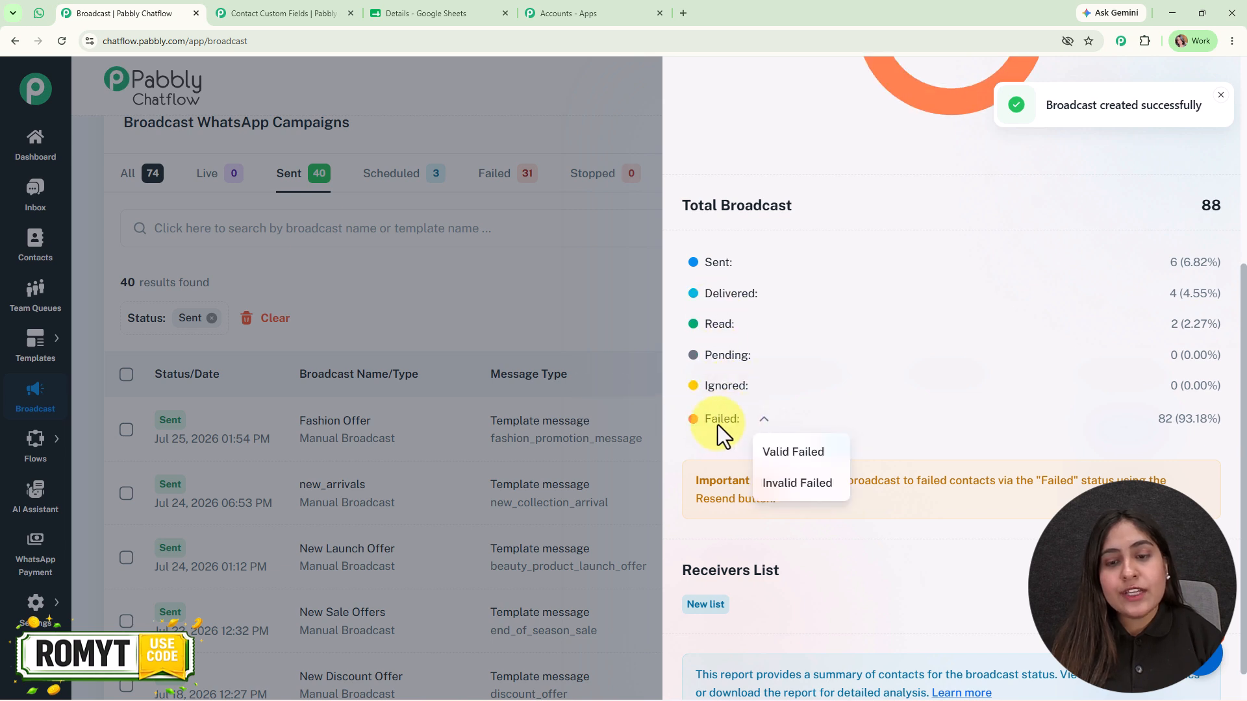
pyautogui.click(720, 425)
pyautogui.click(719, 424)
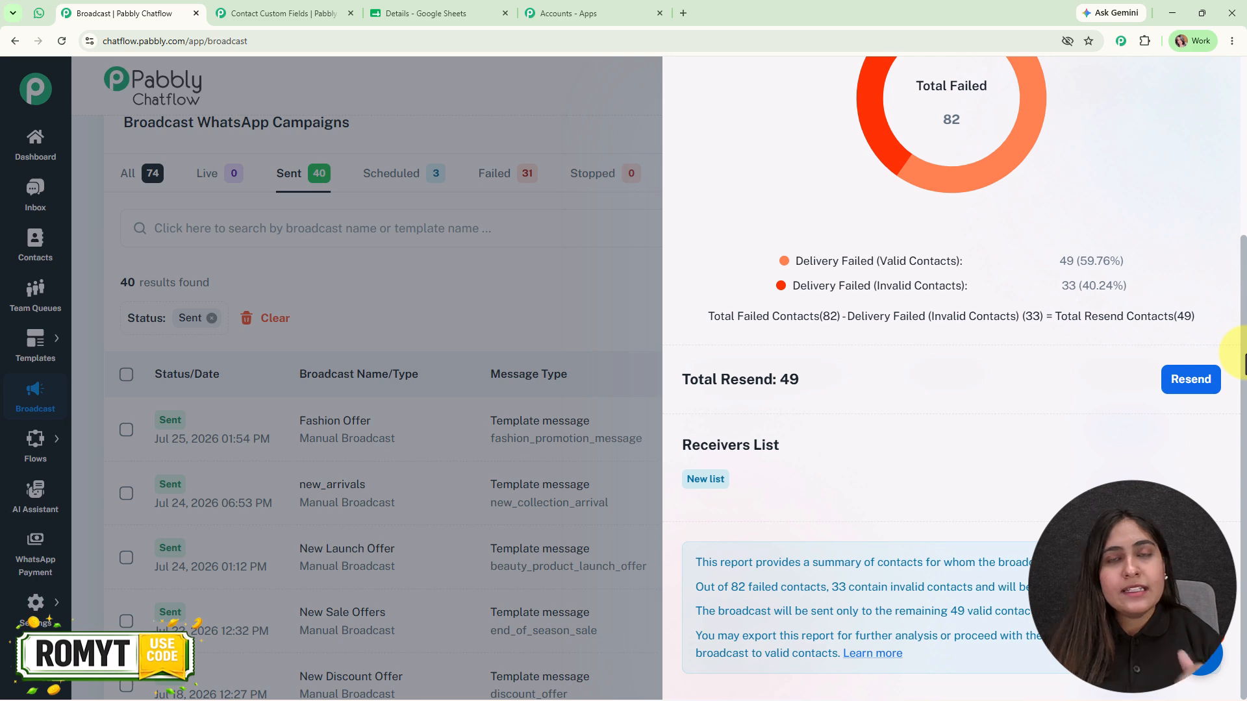
pyautogui.scroll(4, 1207, 348)
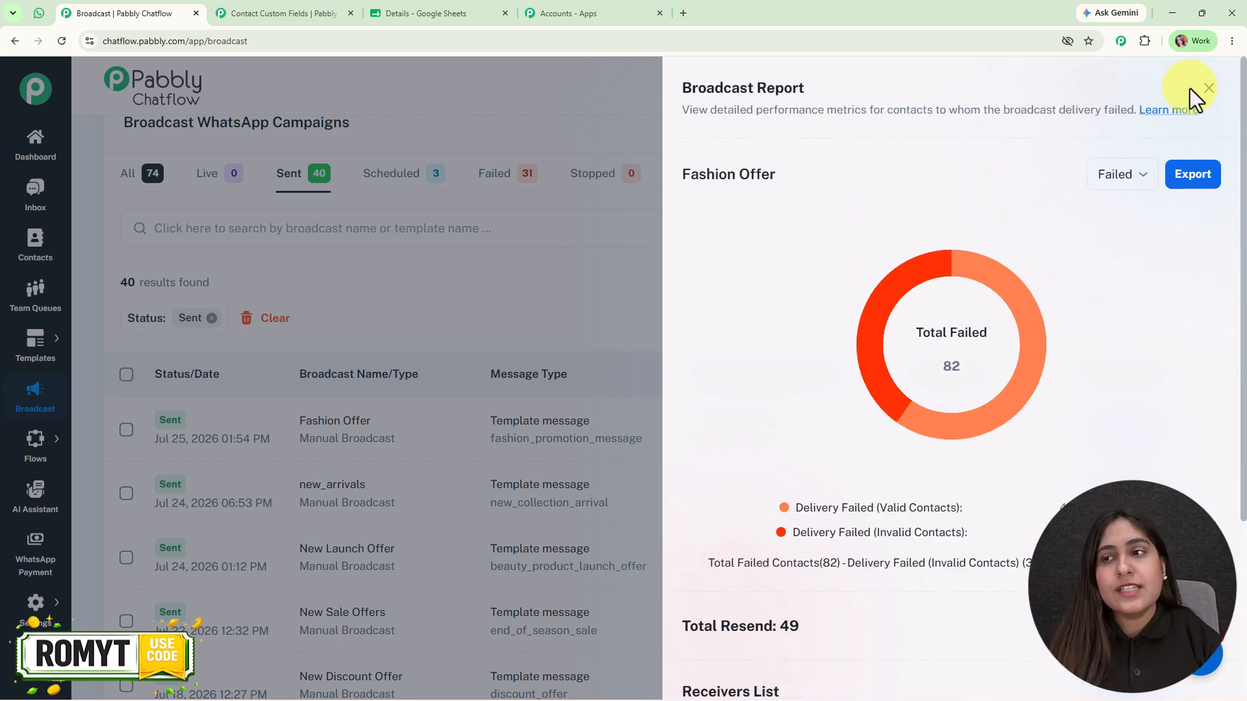
pyautogui.click(1201, 96)
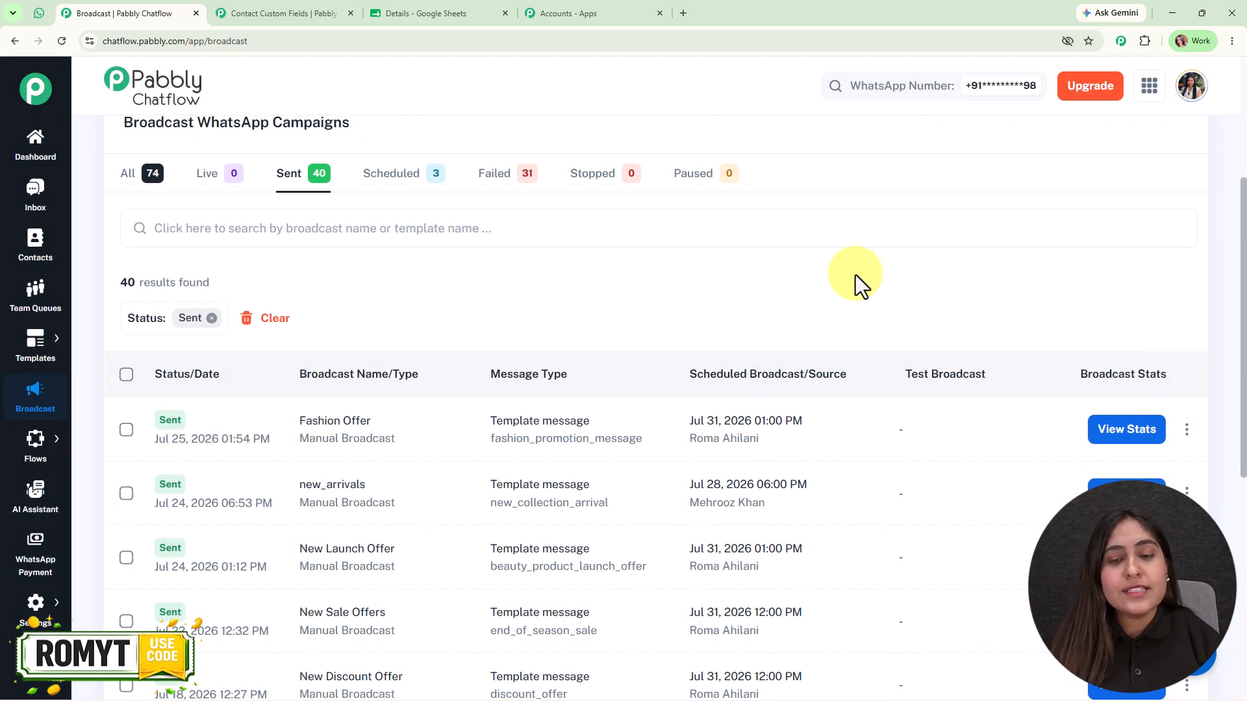
pyautogui.scroll(3, 855, 275)
pyautogui.scroll(1, 855, 275)
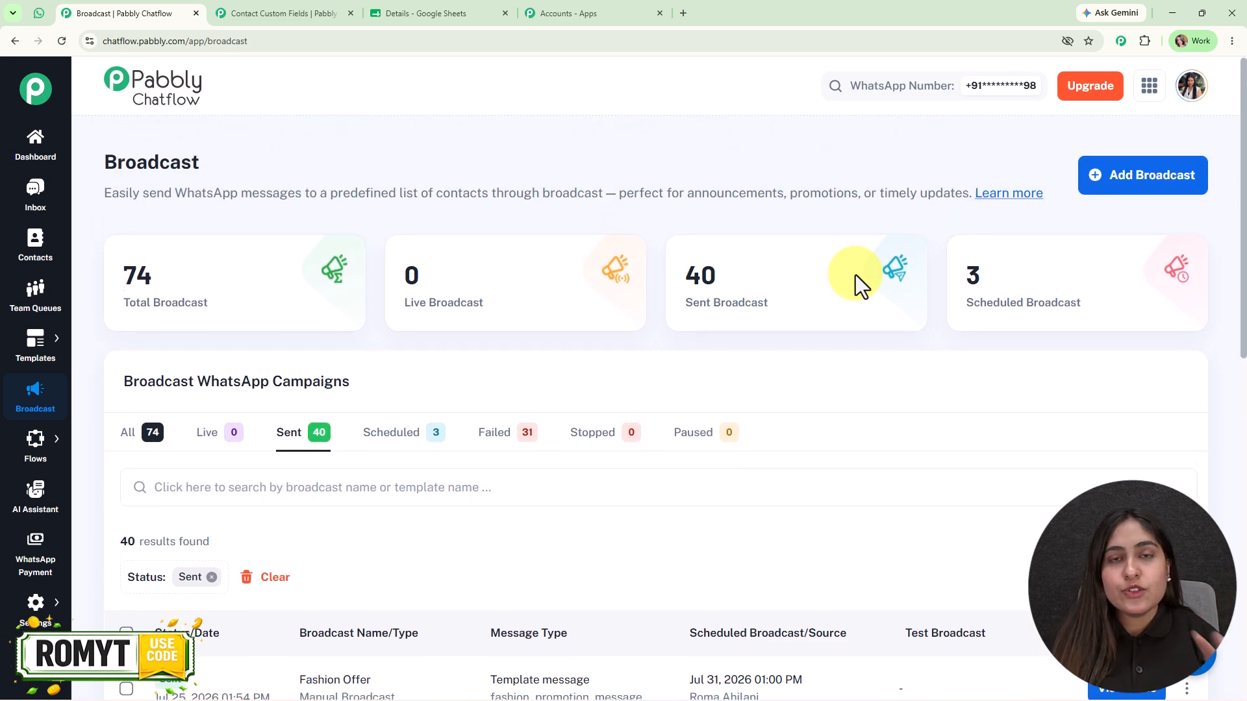